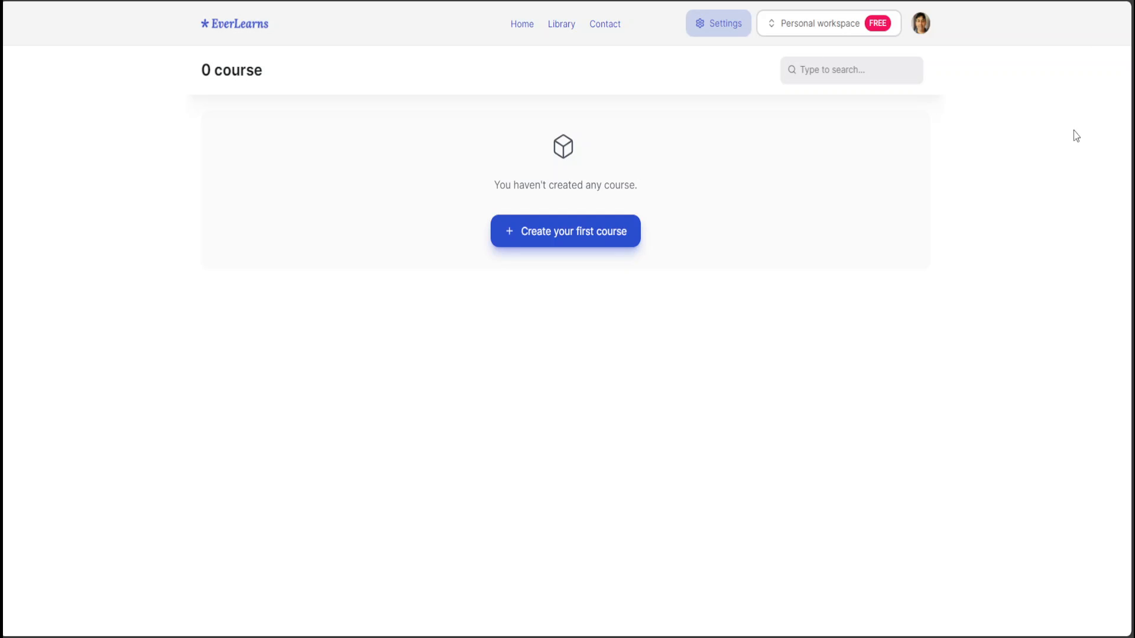
# Start creating the first course and set its topic to "Introduction to Artificial Intelligence".
pyautogui.hotkey('ctrl', '+')
pyautogui.hotkey('ctrl', '+')
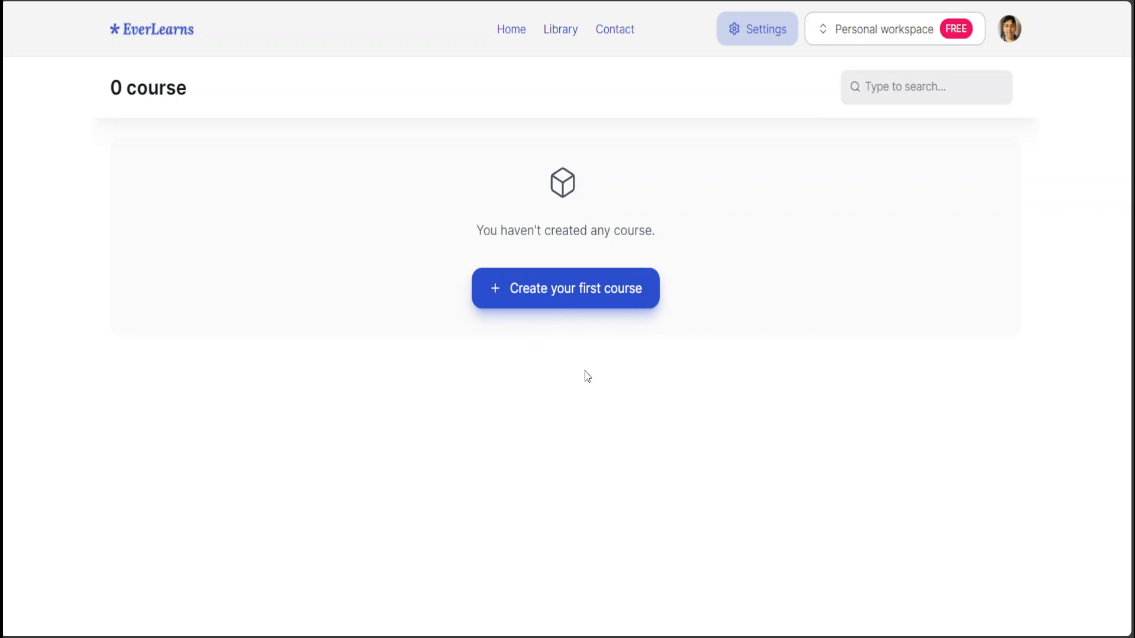
pyautogui.click(555, 294)
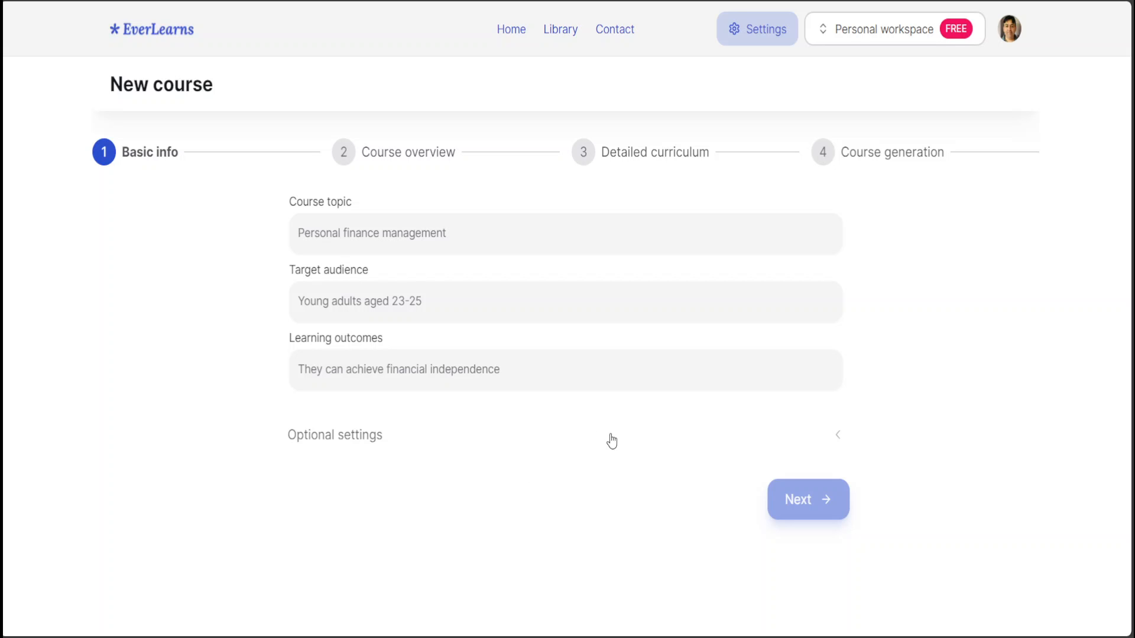
pyautogui.click(414, 240)
pyautogui.write('Arti')
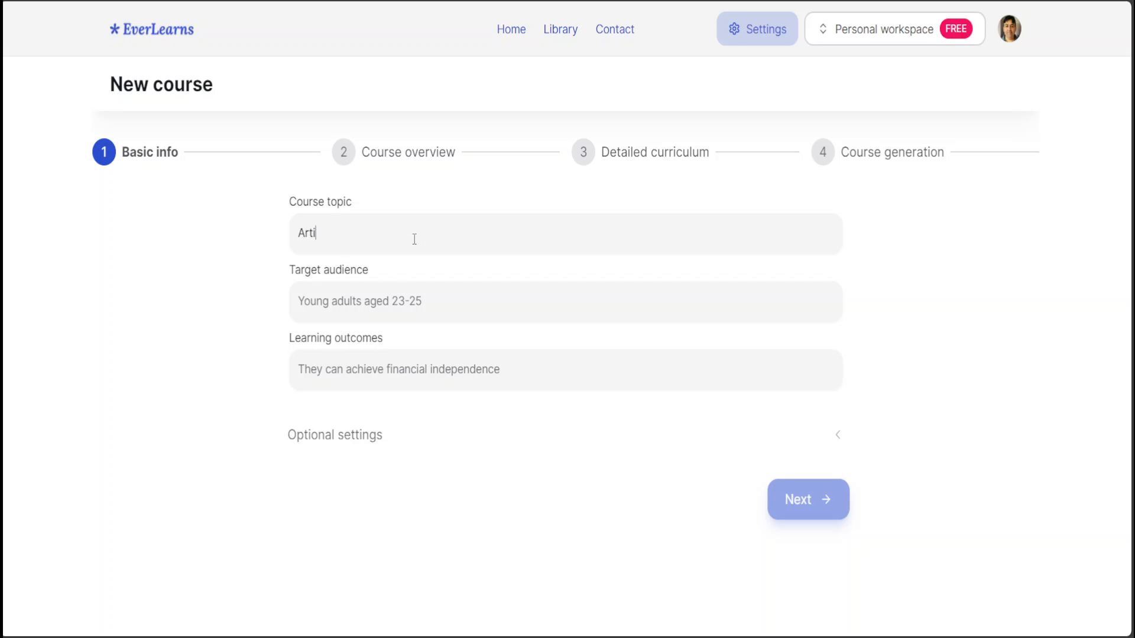
pyautogui.write('ficial Intelligence')
pyautogui.press('Home')
pyautogui.write('Introduction ')
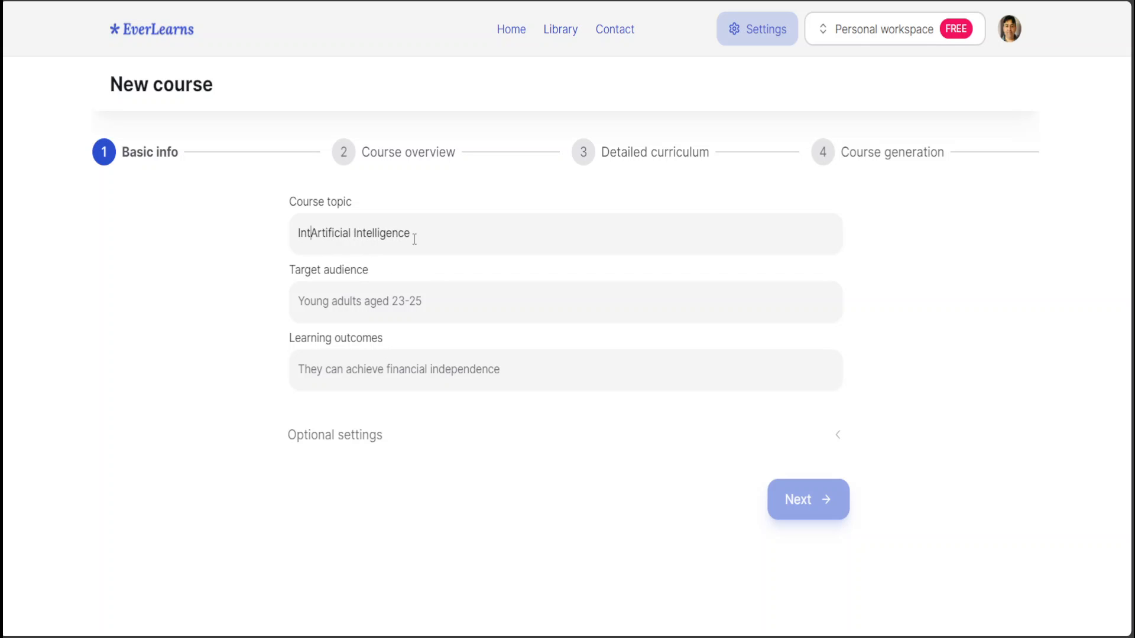
pyautogui.write('to')
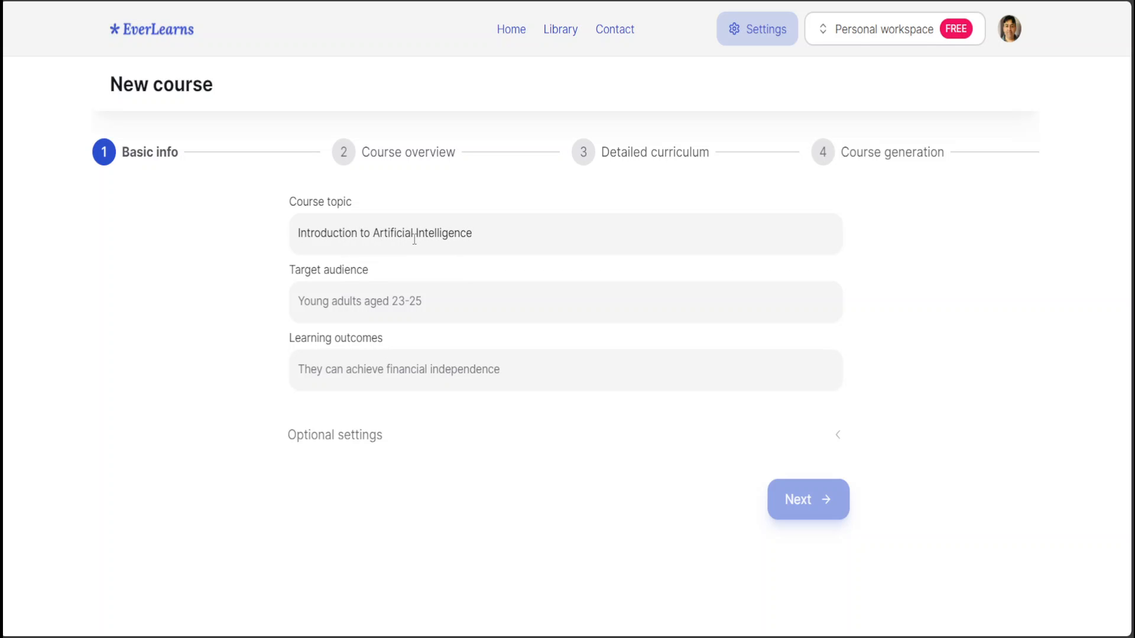
# Set the new course's target audience to "Students and Professionals".
pyautogui.click(450, 302)
pyautogui.write('Students')
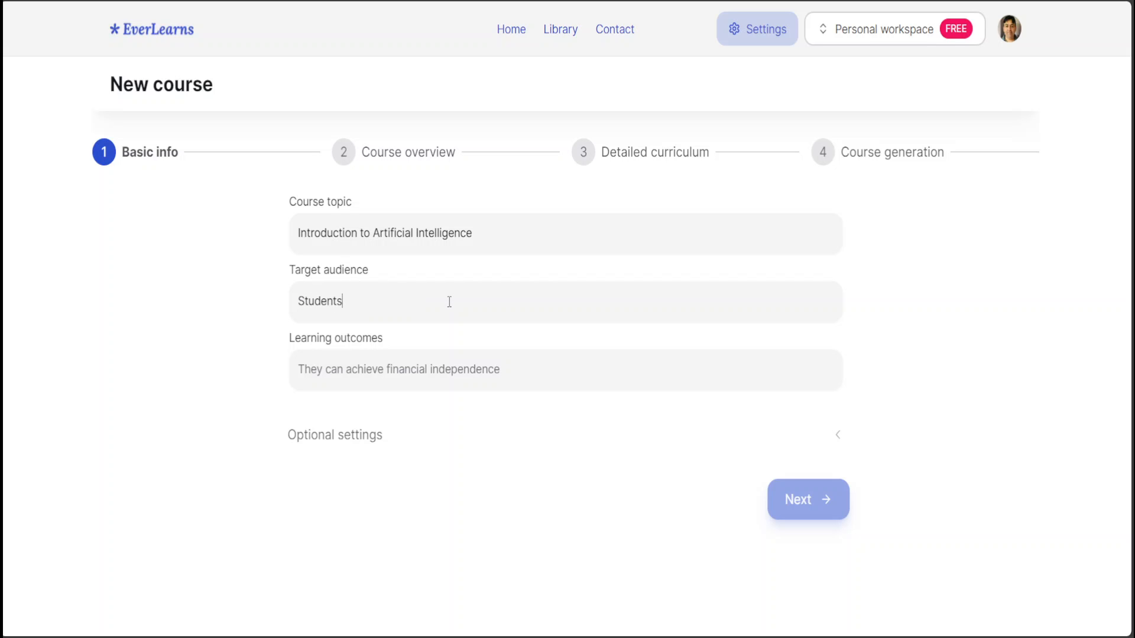
pyautogui.write(' and Professionals')
# Set the learning outcomes to "They have fair understanding of basic AI concepts" and continue to the course overview stage.
pyautogui.click(504, 370)
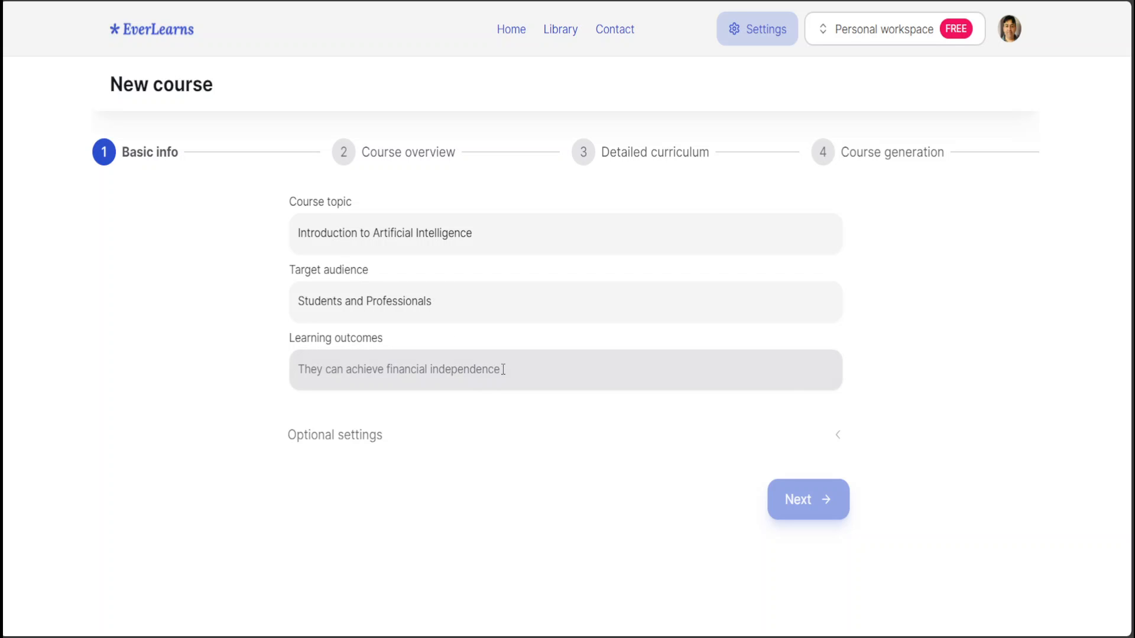
pyautogui.write('They have ')
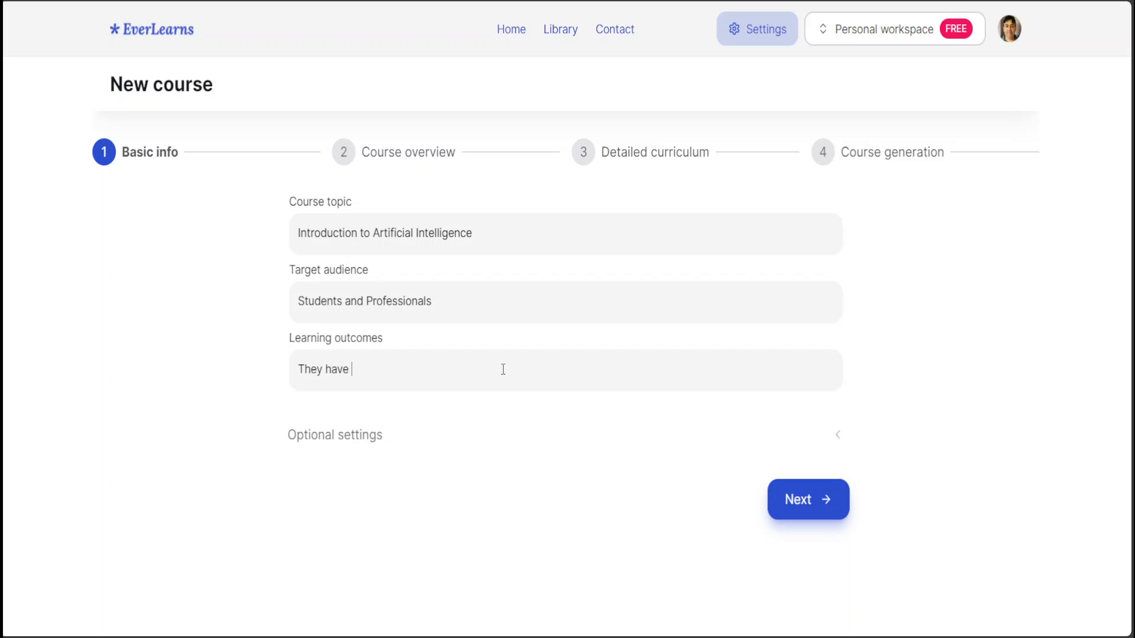
pyautogui.write('fair understanding o')
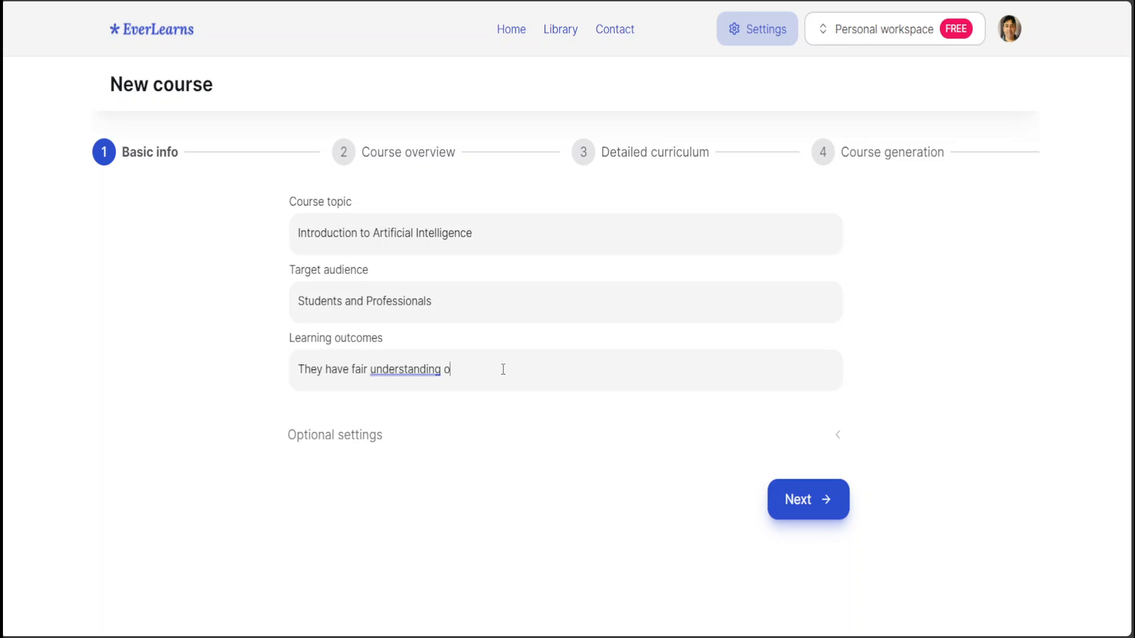
pyautogui.write('f basic AI concepts')
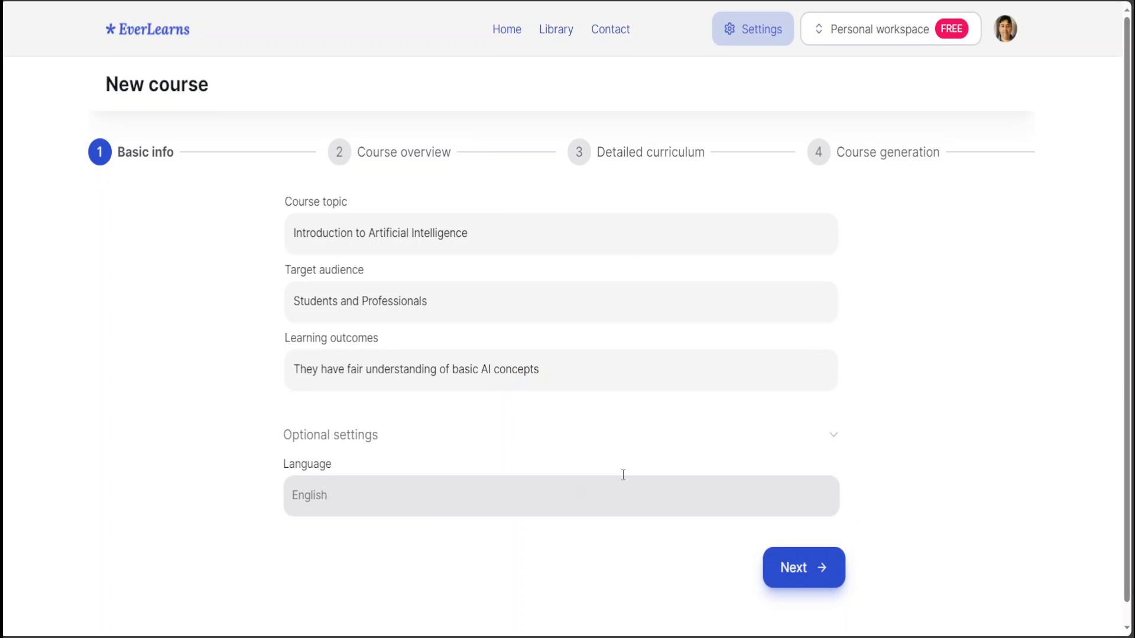
pyautogui.click(532, 498)
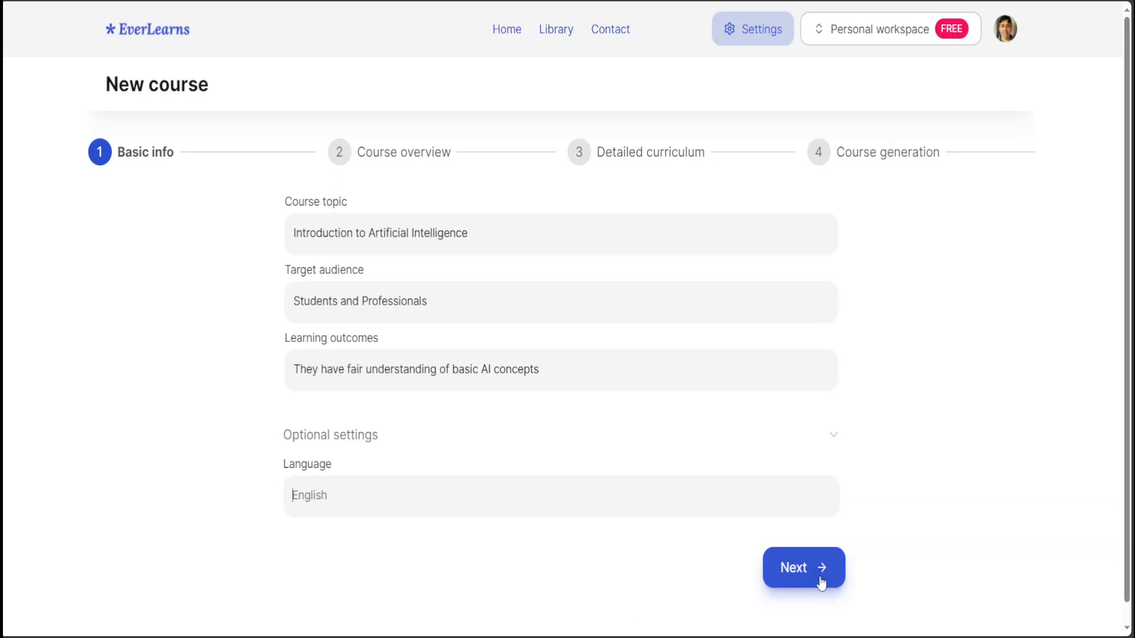
pyautogui.click(801, 569)
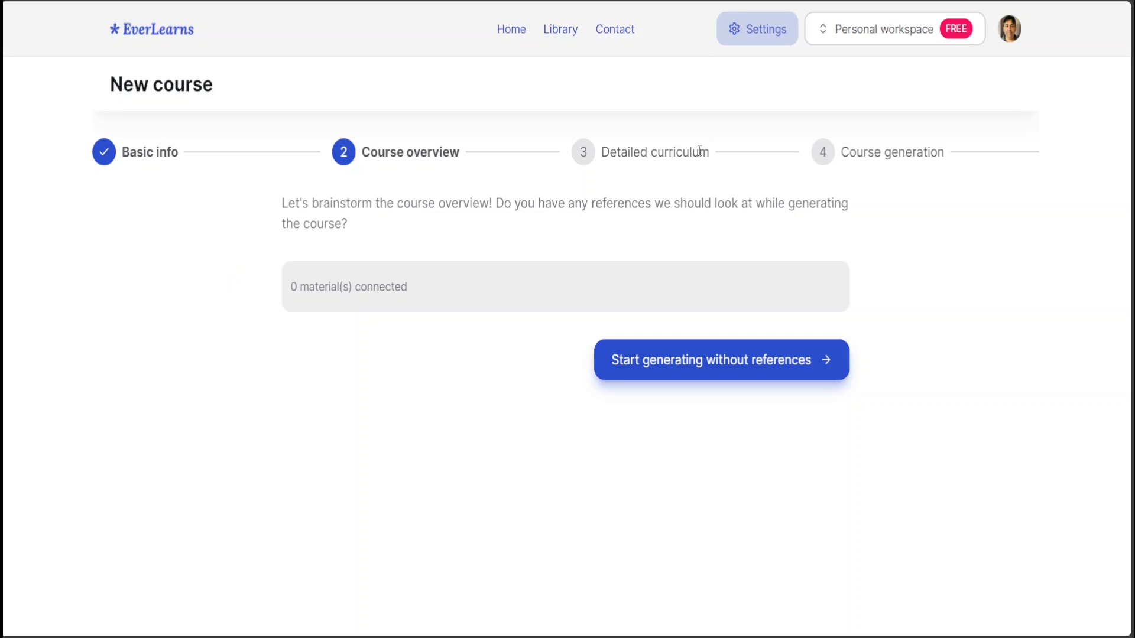
# Check the library for reference materials that can be connected to the course.
pyautogui.click(463, 291)
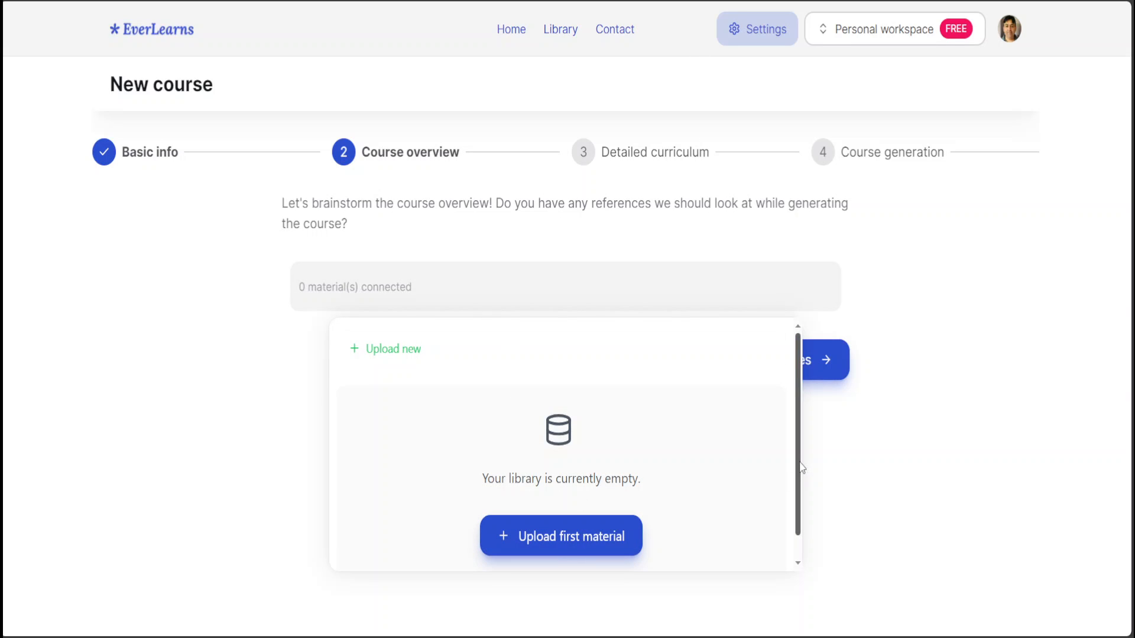
pyautogui.click(525, 297)
pyautogui.click(526, 297)
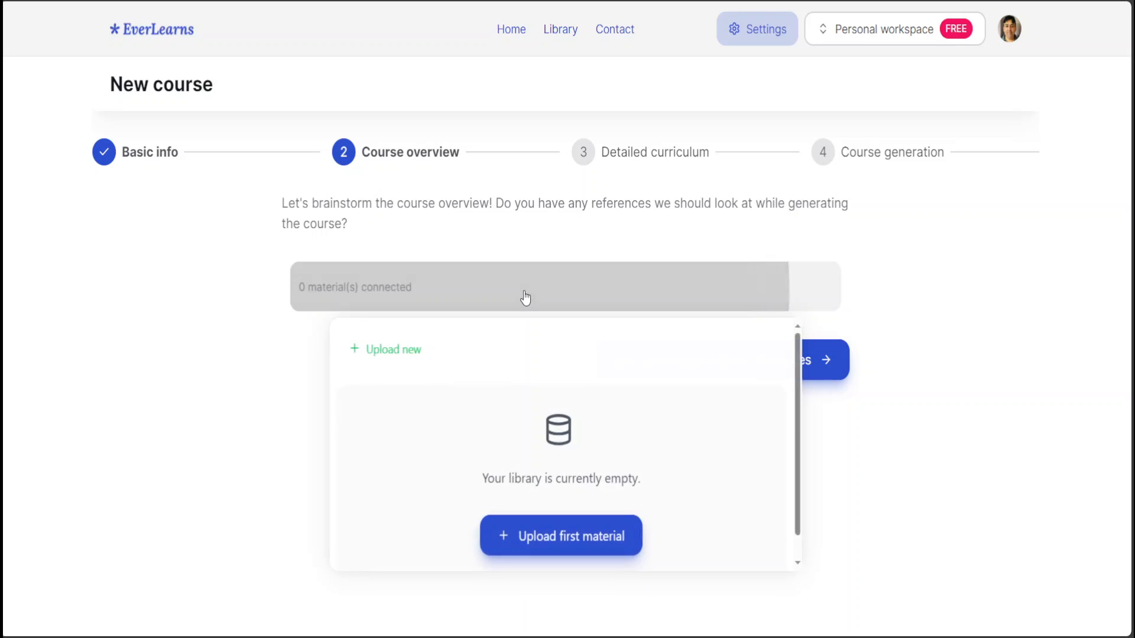
pyautogui.scroll(-1, 798, 547)
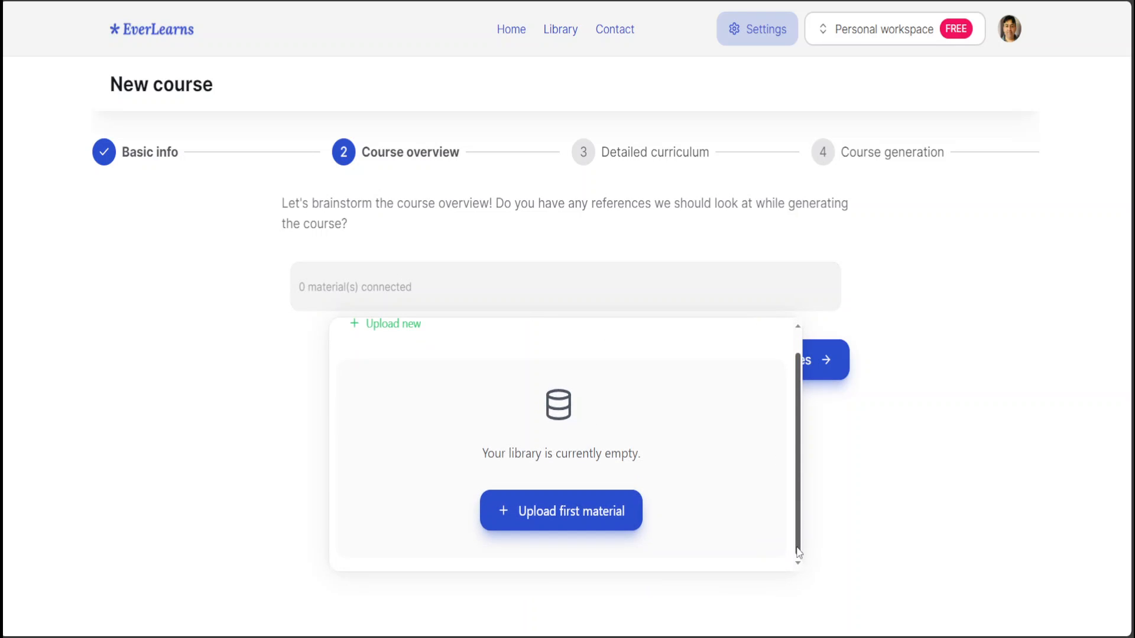
pyautogui.scroll(1, 797, 553)
pyautogui.click(973, 459)
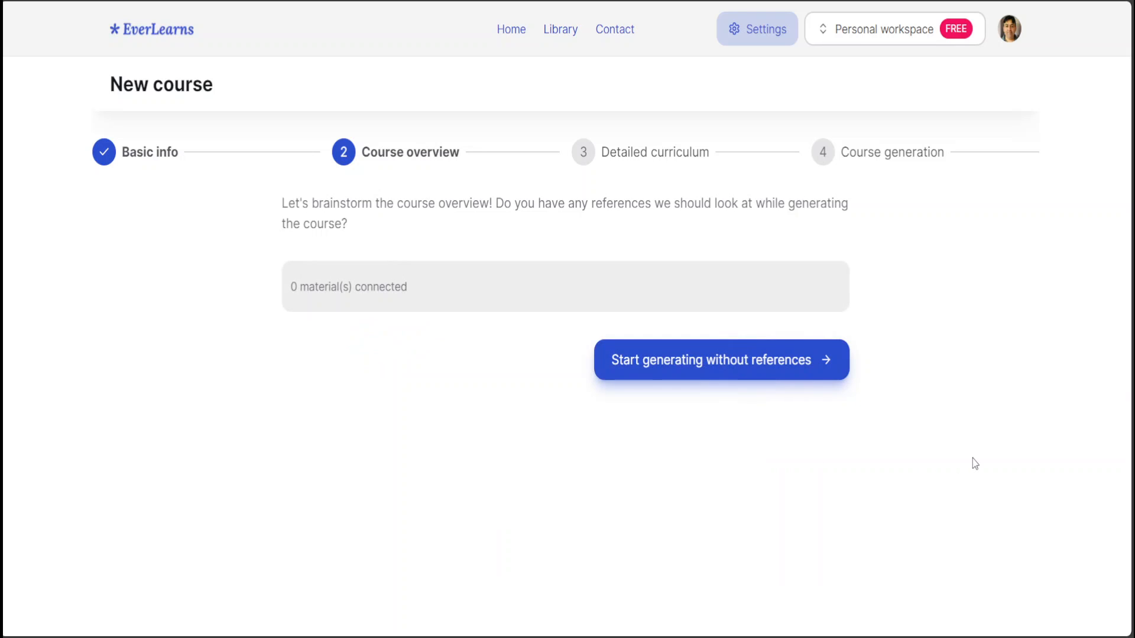
# Generate the course overview without any references.
pyautogui.click(686, 377)
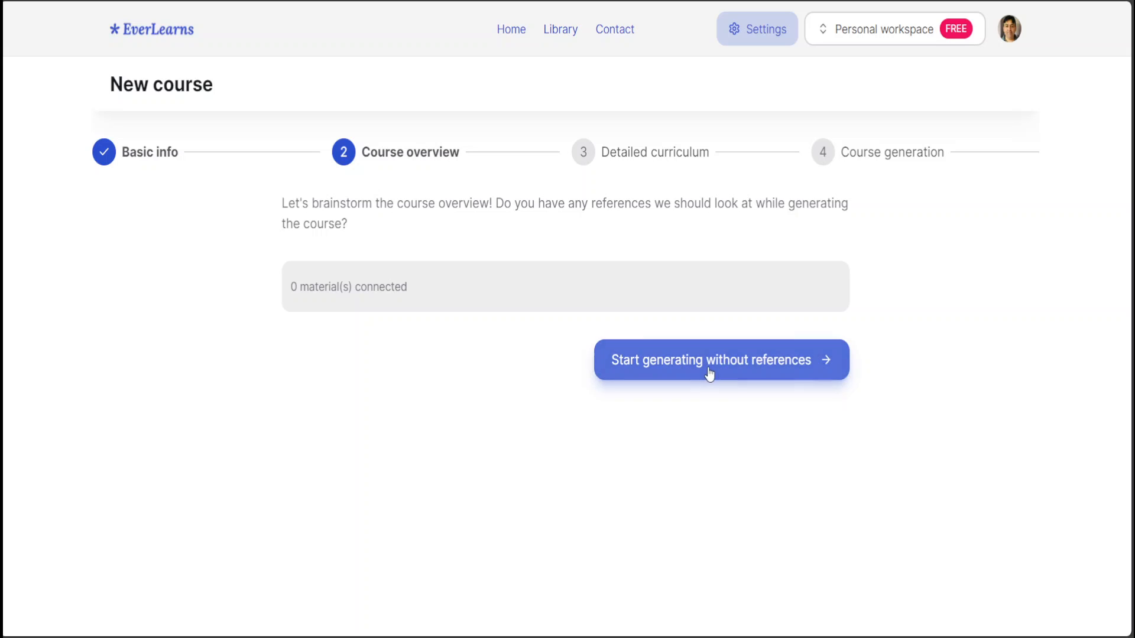
pyautogui.click(717, 370)
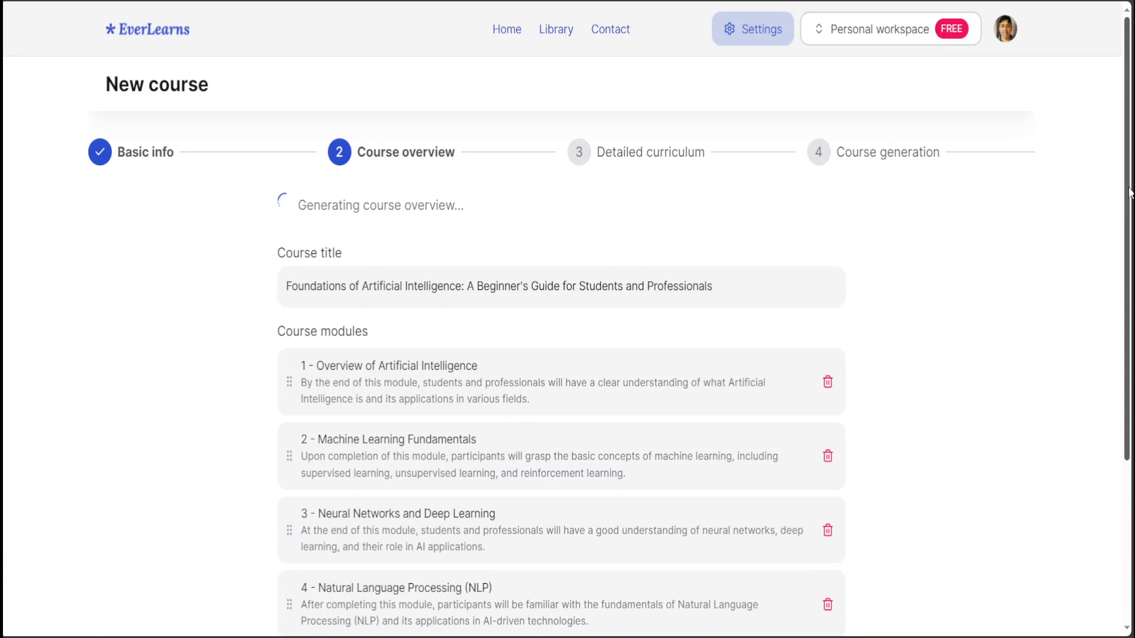
# Review the generated course modules and inspect the form for adding a new module.
pyautogui.scroll(-4, 1129, 193)
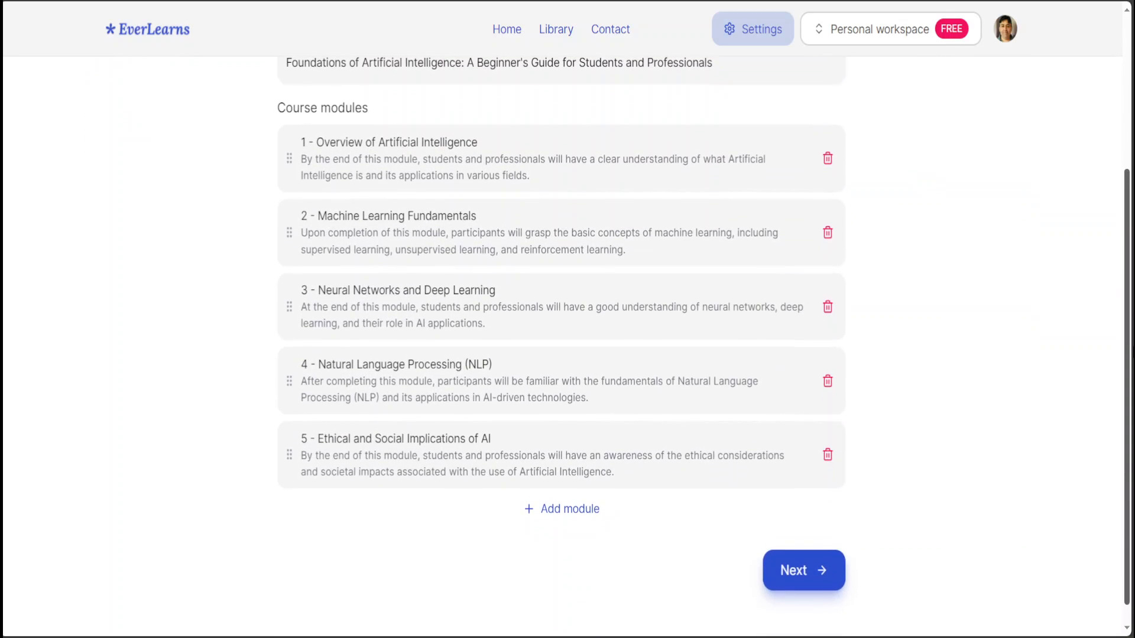
pyautogui.click(558, 517)
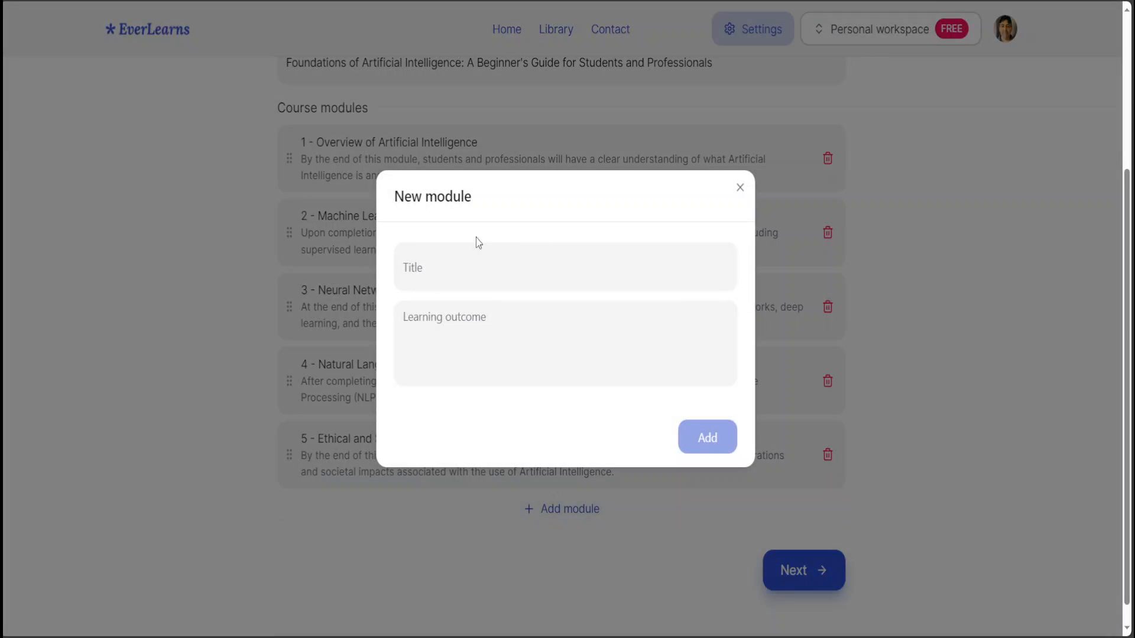
pyautogui.click(740, 188)
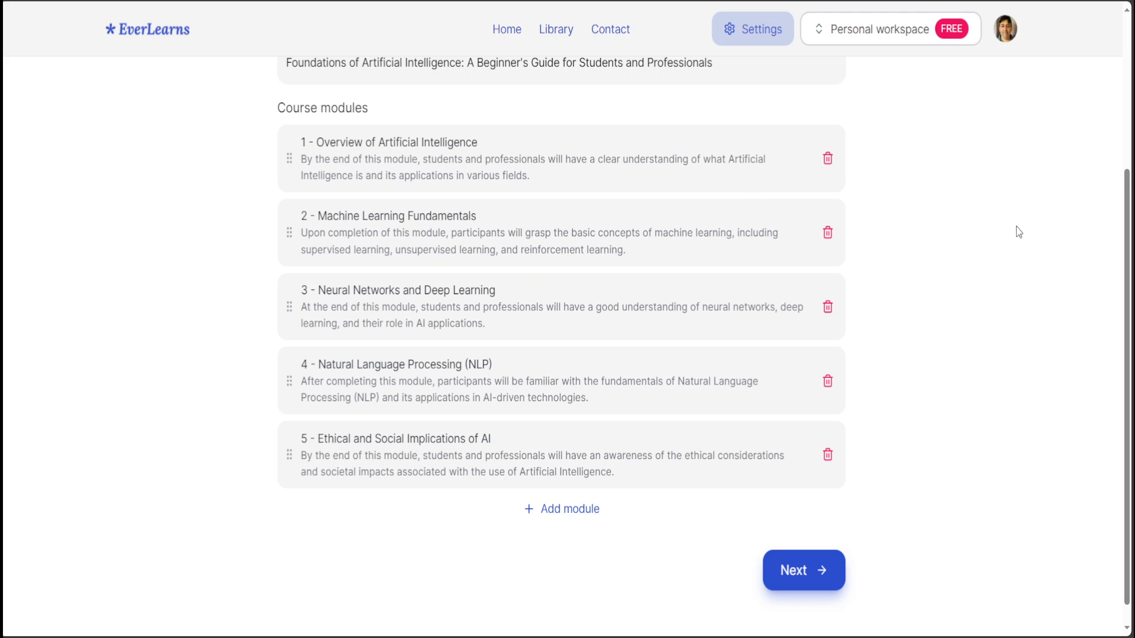
# Move the Natural Language Processing (NLP) module ahead of Neural Networks and Deep Learning and generate the detailed curriculum.
pyautogui.moveTo(289, 230)
pyautogui.mouseDown()
pyautogui.moveTo(298, 390)
pyautogui.moveTo(299, 221)
pyautogui.moveTo(295, 230)
pyautogui.mouseUp()
pyautogui.moveTo(296, 380); pyautogui.dragTo(304, 289)
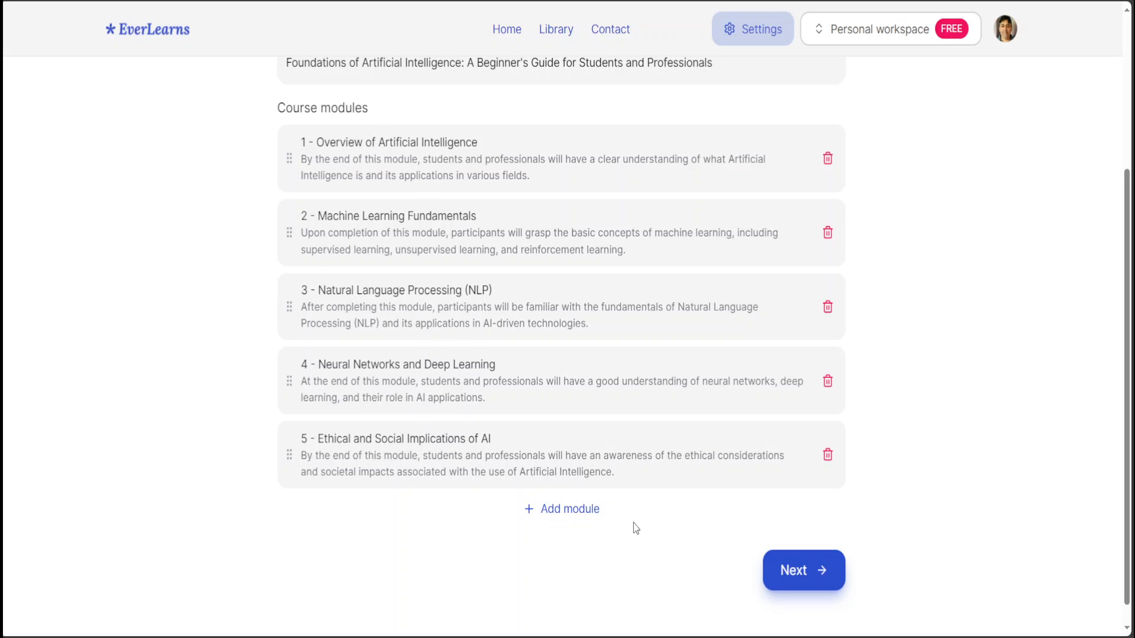
pyautogui.click(815, 569)
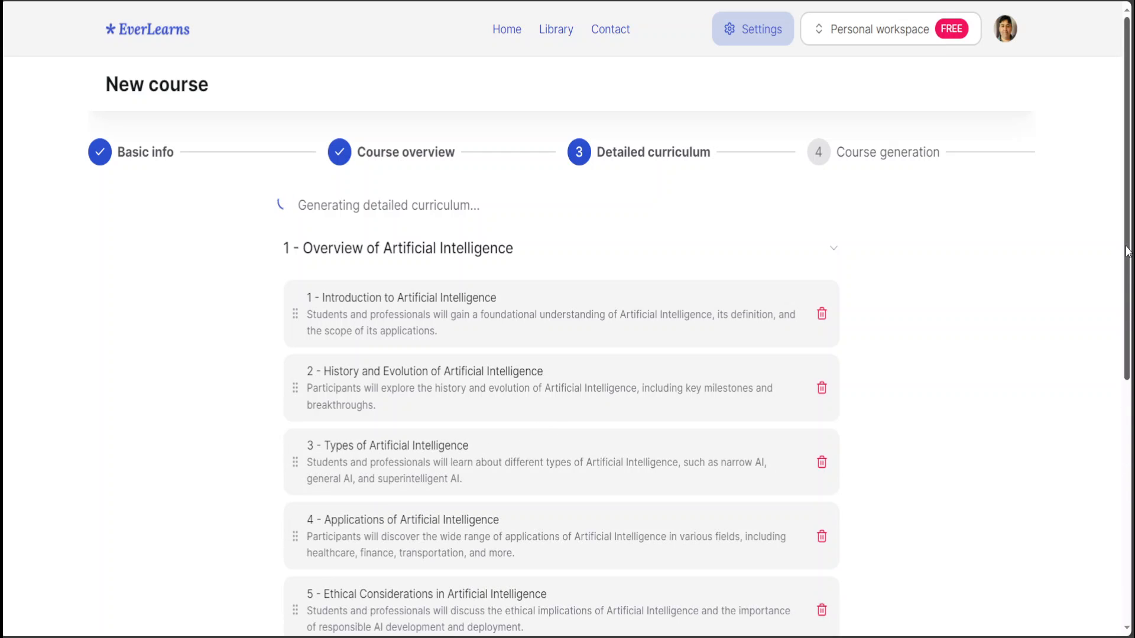
# Examine the generated lessons of all modules in the detailed curriculum.
pyautogui.scroll(-2, 562, 355)
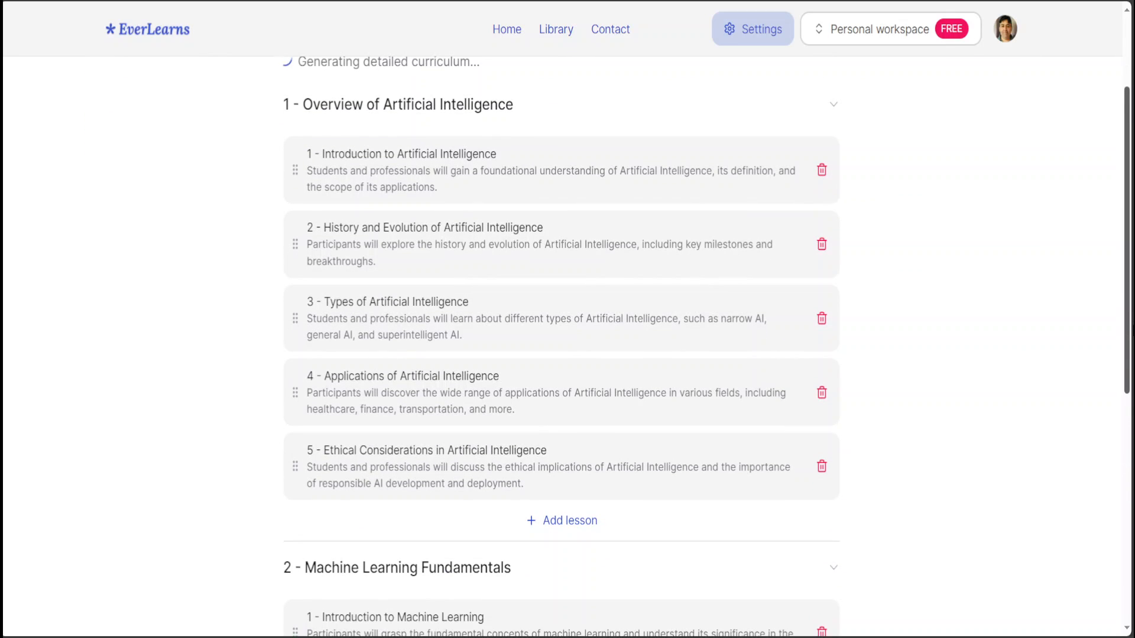
pyautogui.scroll(1, 562, 355)
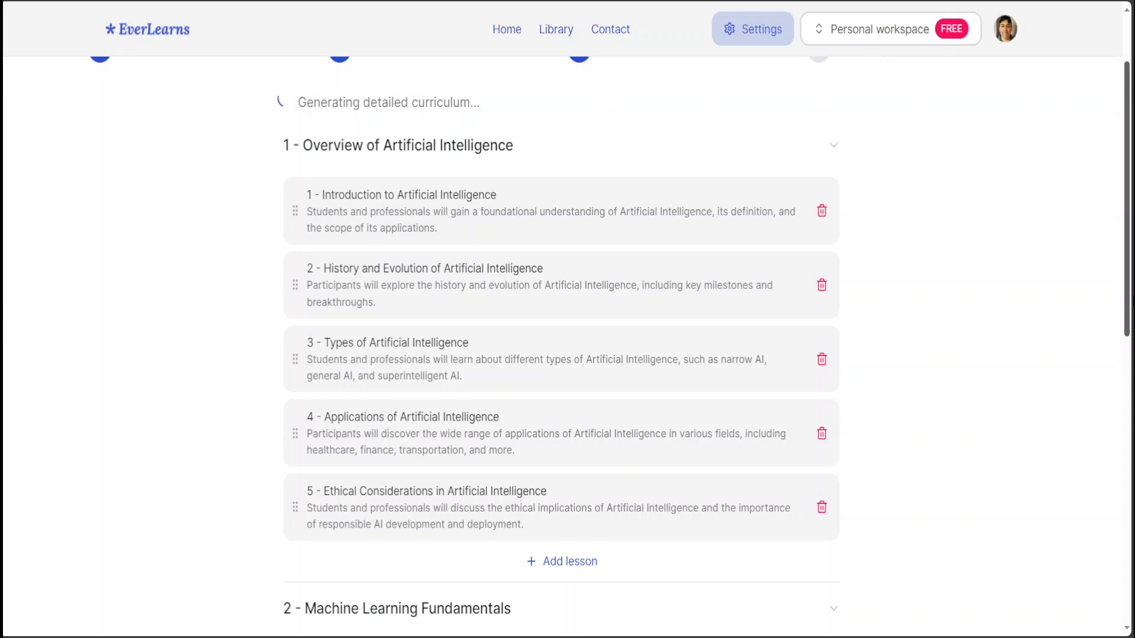
pyautogui.scroll(-10, 562, 355)
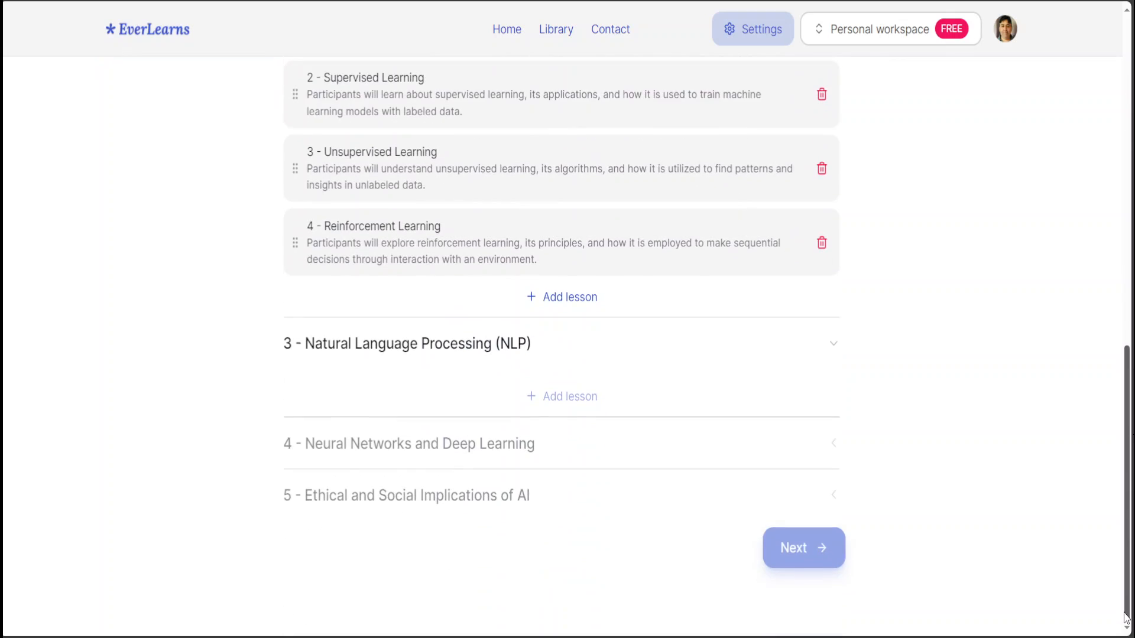
pyautogui.scroll(5, 1126, 617)
pyautogui.scroll(-5, 1126, 618)
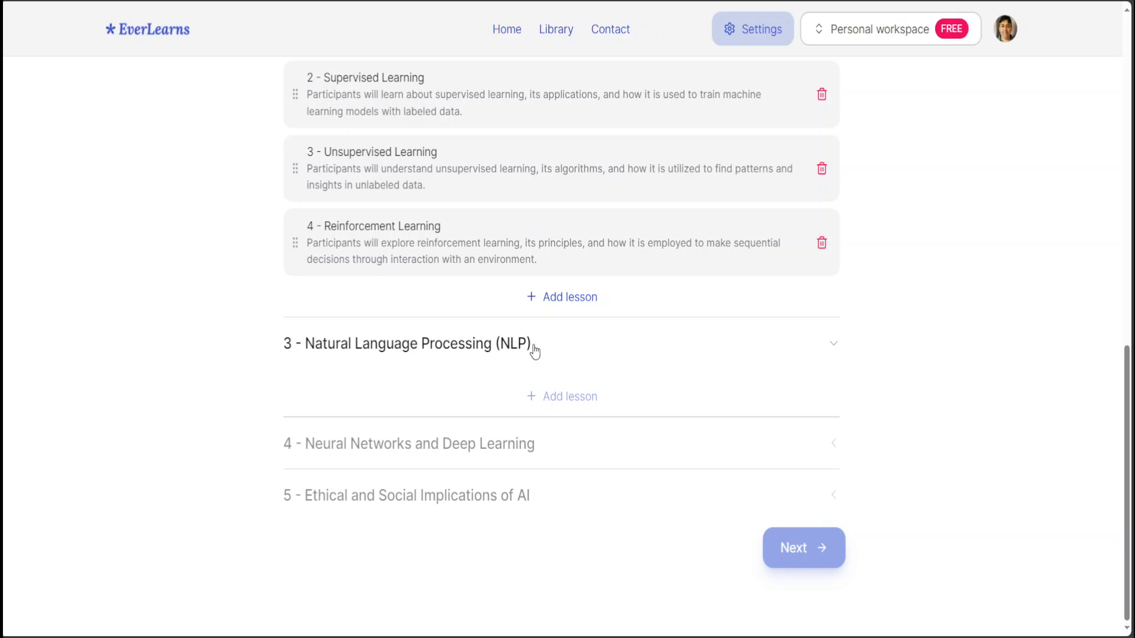
pyautogui.moveTo(1128, 489); pyautogui.dragTo(1133, 188)
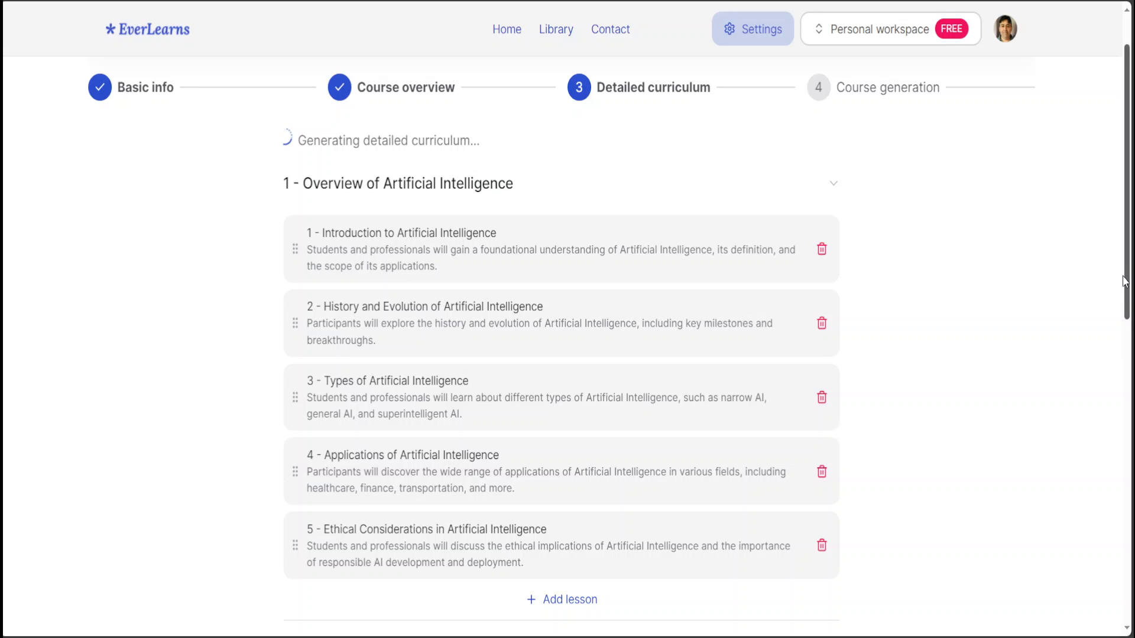
pyautogui.moveTo(1127, 276); pyautogui.dragTo(1106, 570)
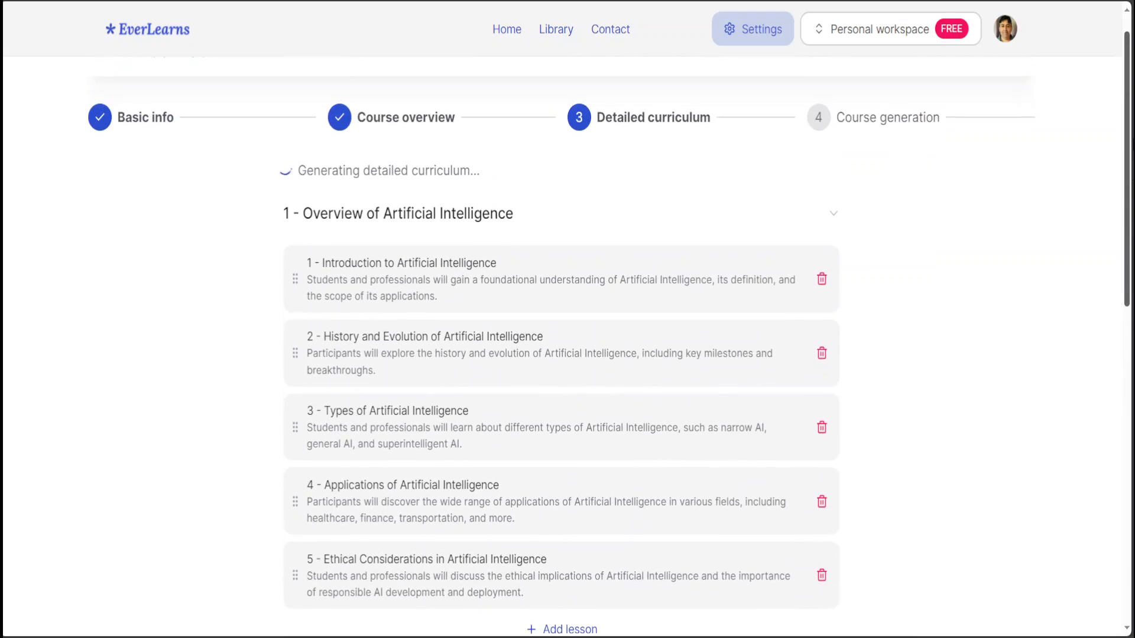
pyautogui.moveTo(1130, 119); pyautogui.dragTo(1106, 520)
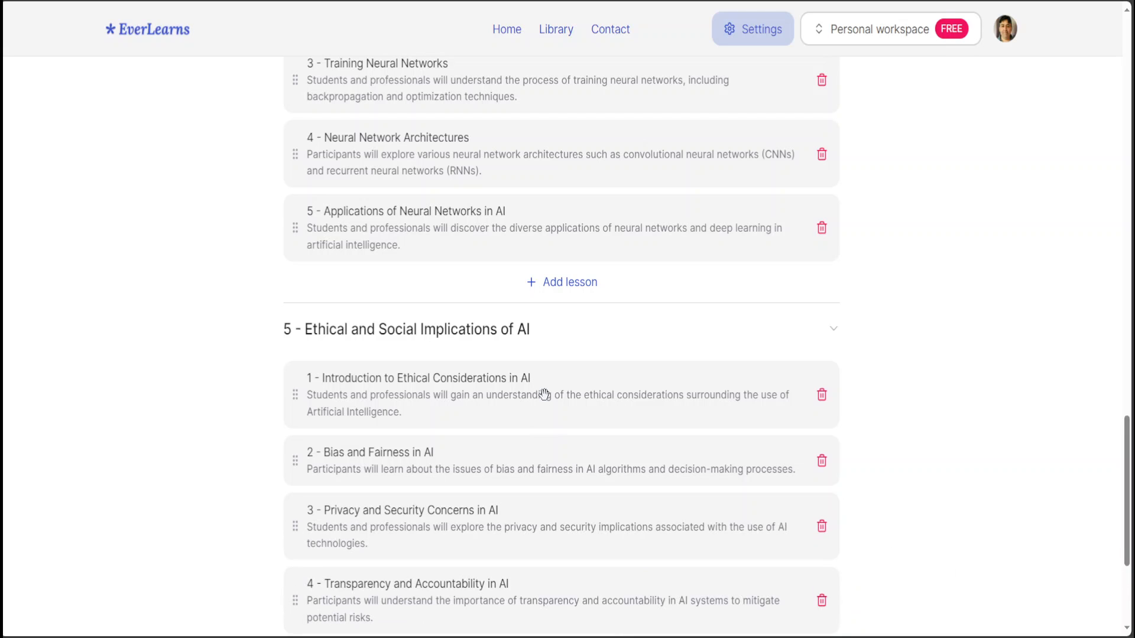
pyautogui.moveTo(545, 395)
pyautogui.mouseDown()
pyautogui.moveTo(554, 378)
pyautogui.moveTo(548, 403)
pyautogui.mouseUp()
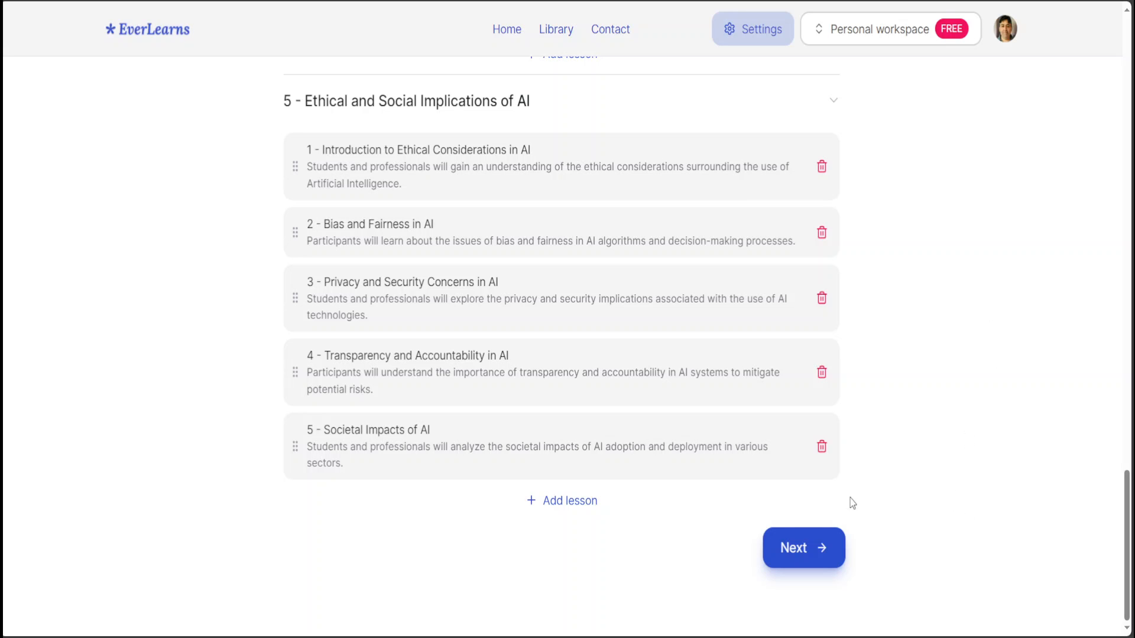
# Create the course from the detailed curriculum and try to open Module 1's lesson "Types of Artificial Intelligence".
pyautogui.click(794, 550)
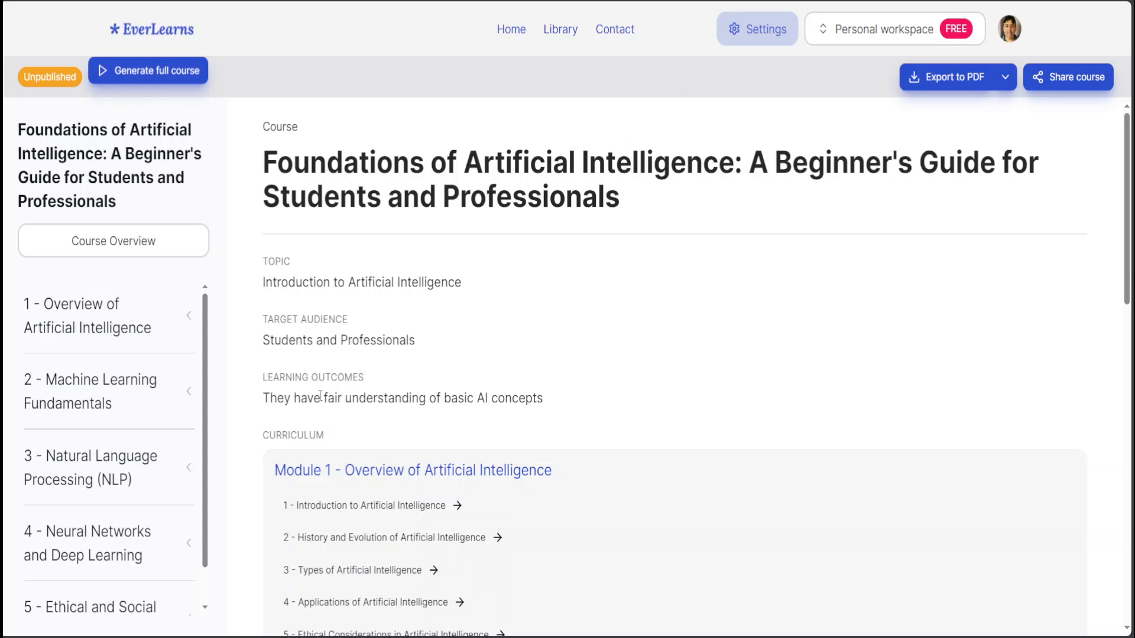
pyautogui.moveTo(1130, 245); pyautogui.dragTo(1129, 359)
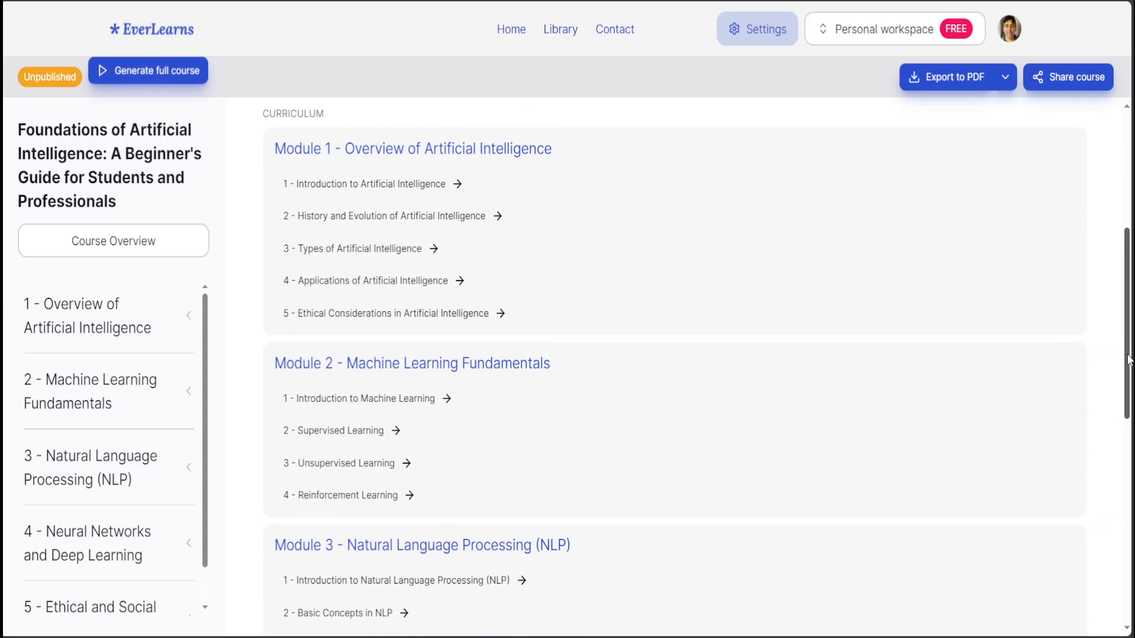
pyautogui.moveTo(1129, 360); pyautogui.dragTo(1120, 338)
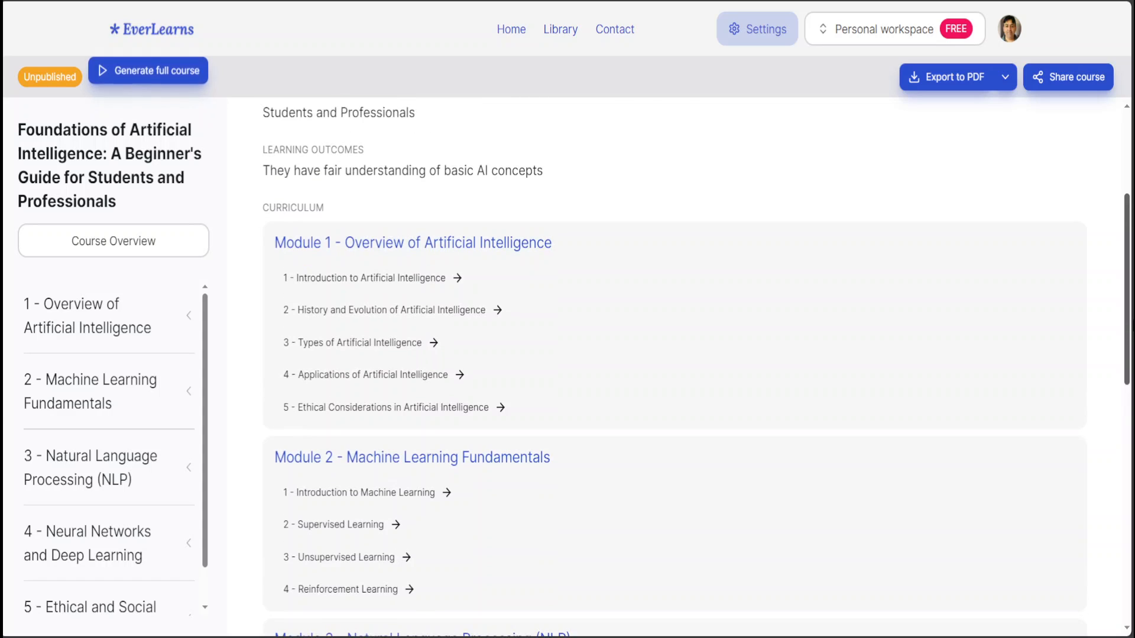
pyautogui.click(324, 343)
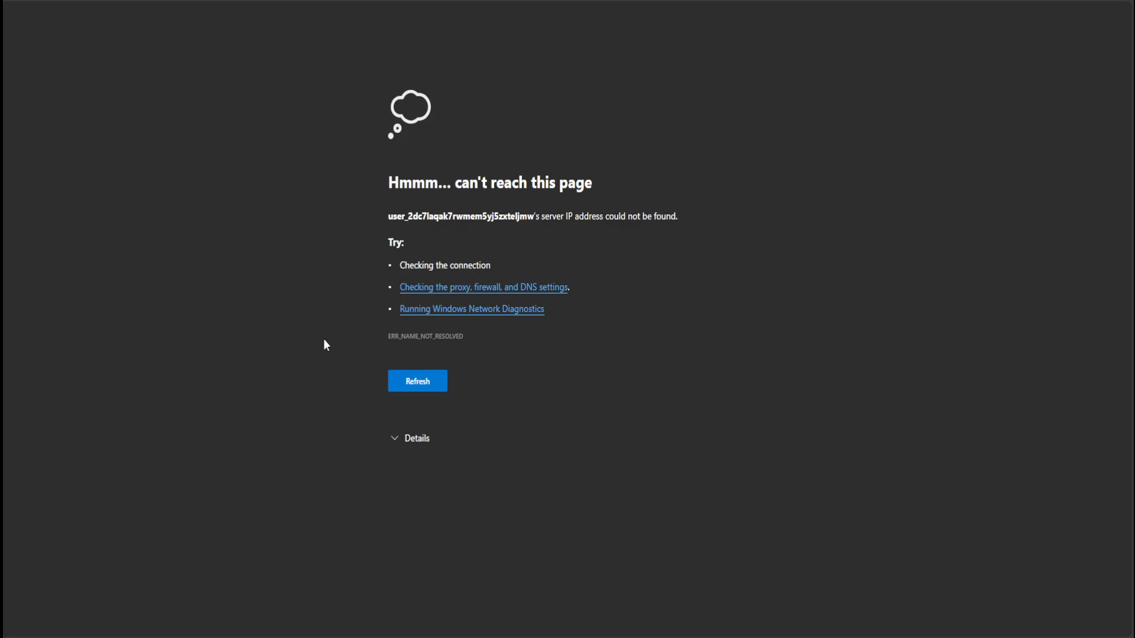
# Return to the course overview, review its curriculum and check the available course export formats.
pyautogui.hotkey('alt', 'Left')
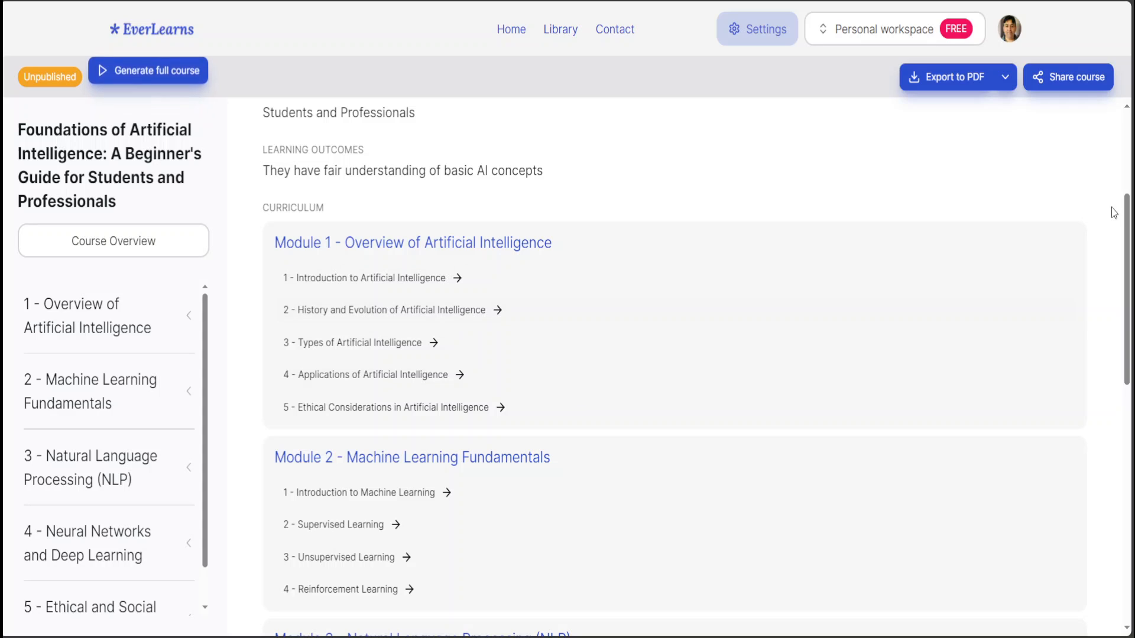
pyautogui.moveTo(1127, 281); pyautogui.dragTo(1129, 449)
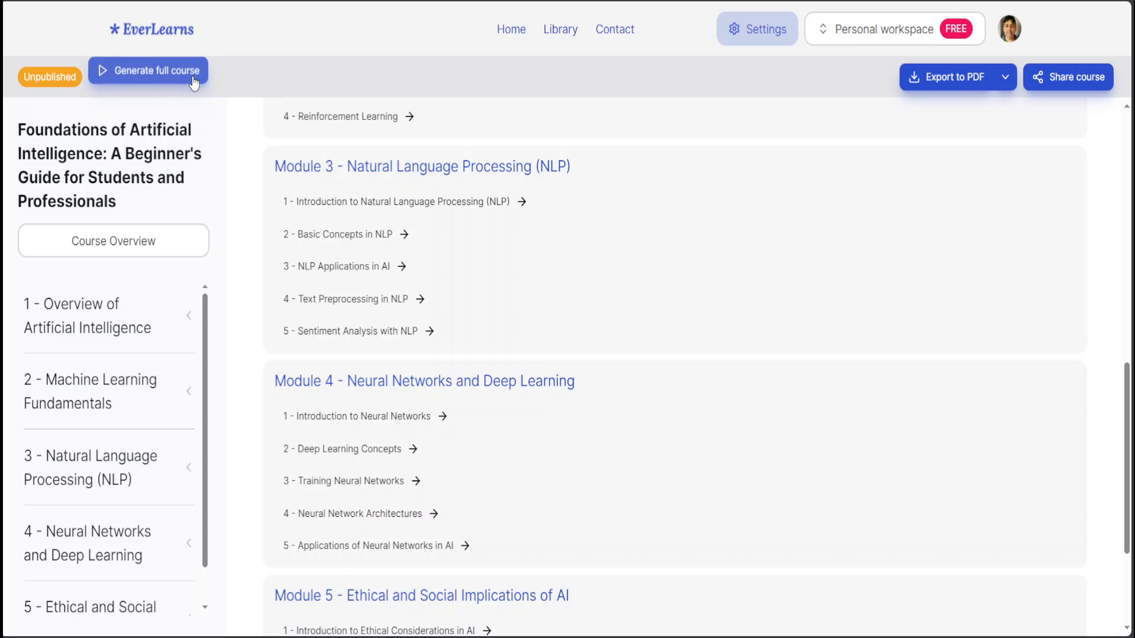
pyautogui.click(1006, 78)
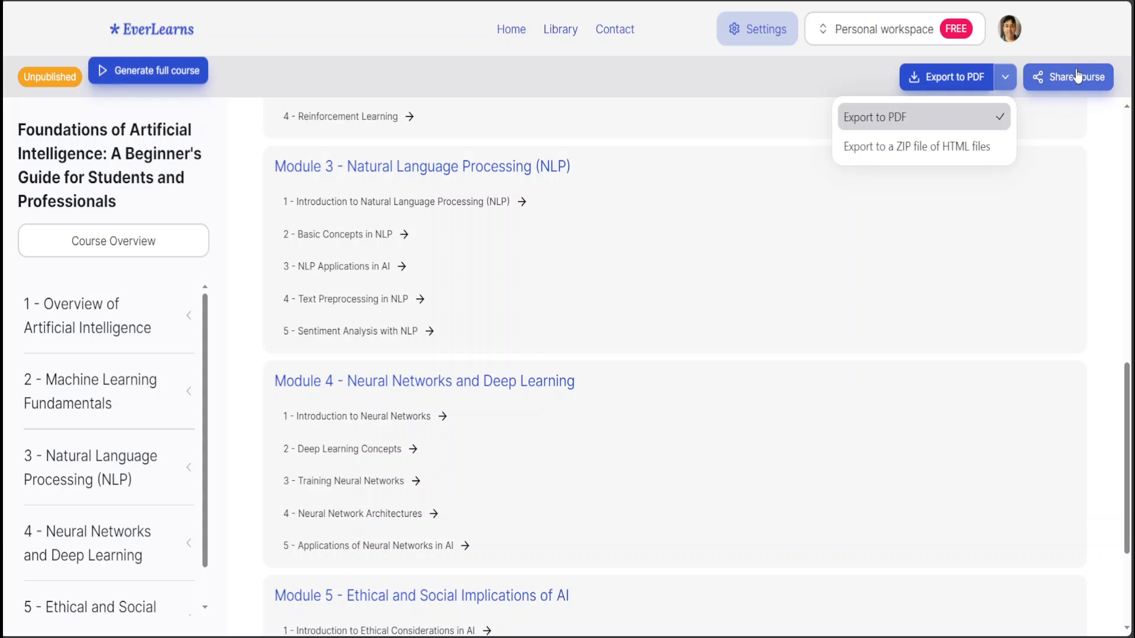
# Check the workspace list and examine the Personal workspace's plan and member settings, closing them when done.
pyautogui.click(852, 33)
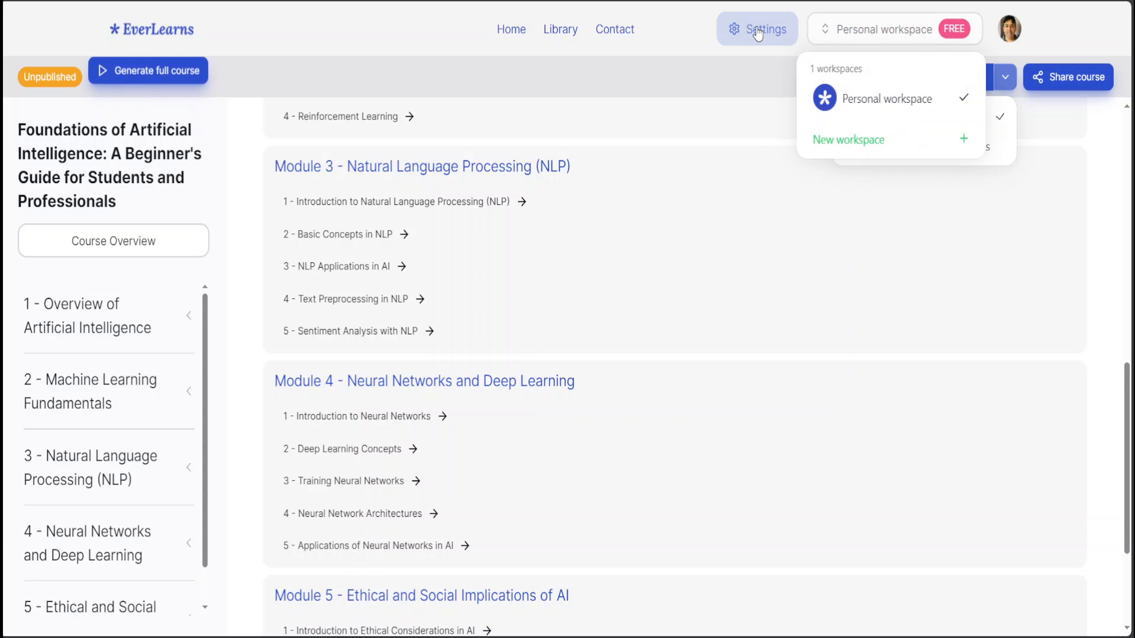
pyautogui.click(759, 32)
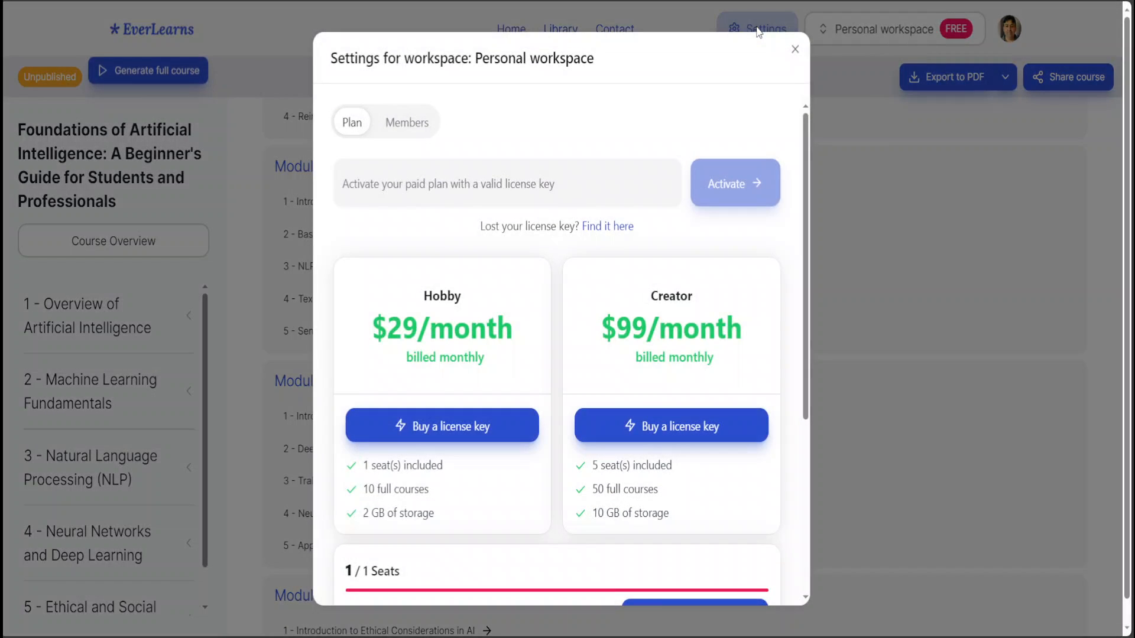
pyautogui.moveTo(811, 323); pyautogui.dragTo(810, 233)
pyautogui.click(400, 126)
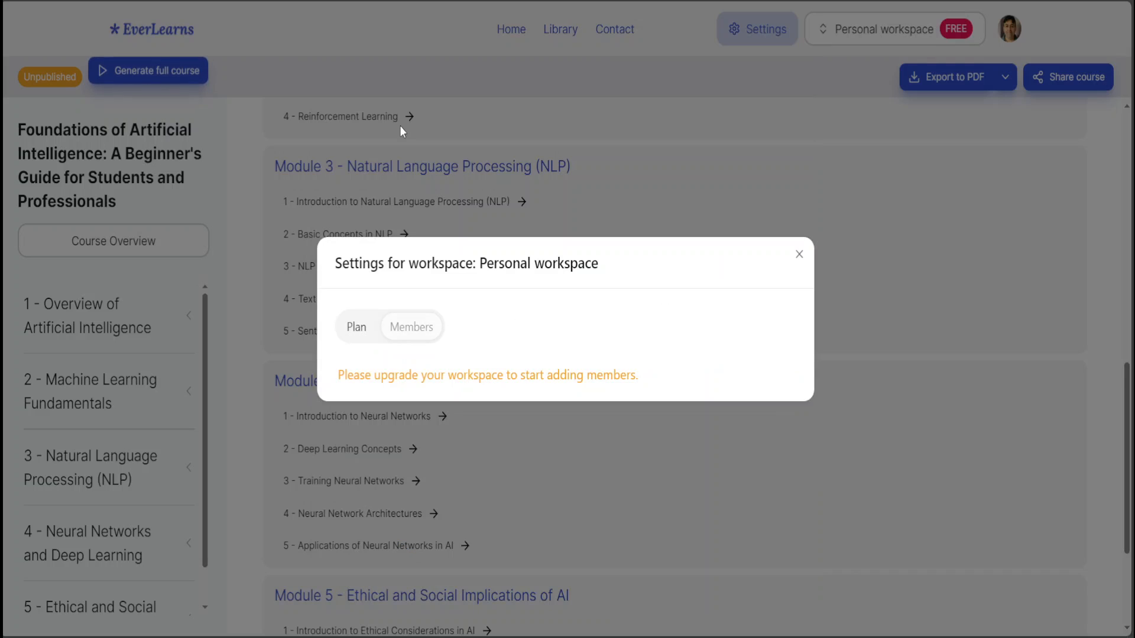
pyautogui.click(799, 256)
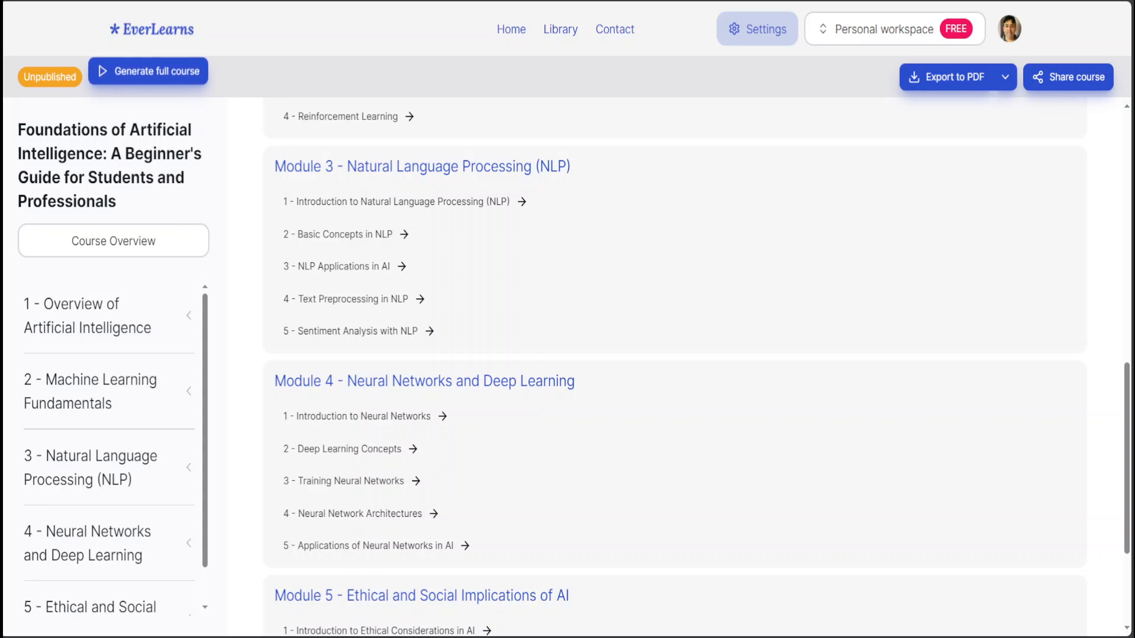
# Open Module 1's lesson "History and Evolution of Artificial Intelligence" and read through its content, returning to the lesson's beginning.
pyautogui.scroll(-3, 674, 367)
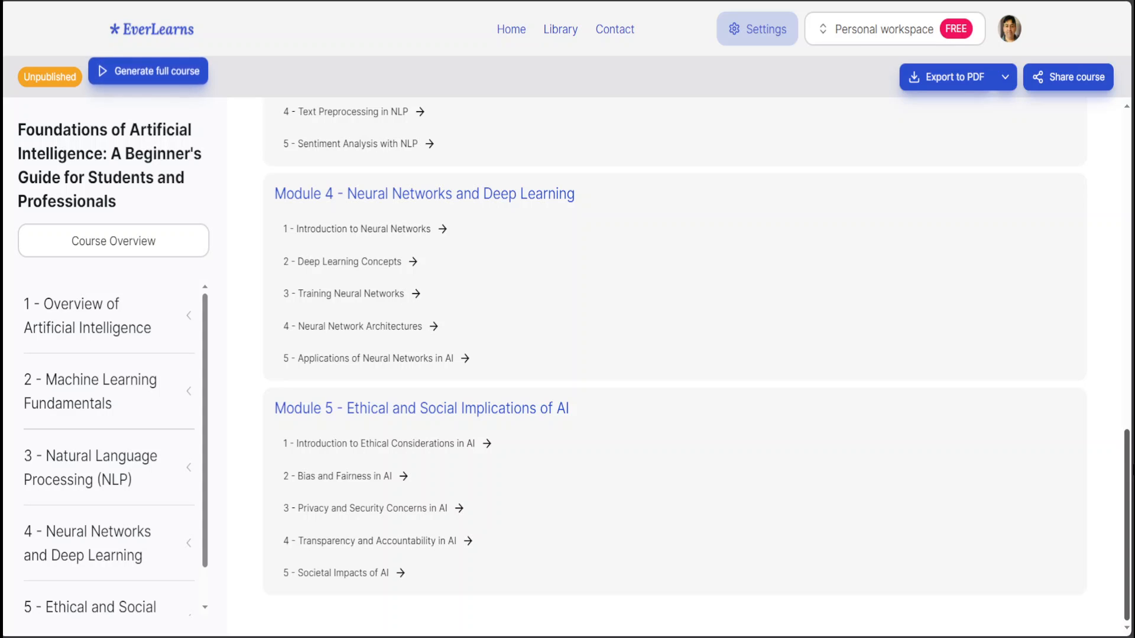
pyautogui.moveTo(1133, 464); pyautogui.dragTo(1119, 188)
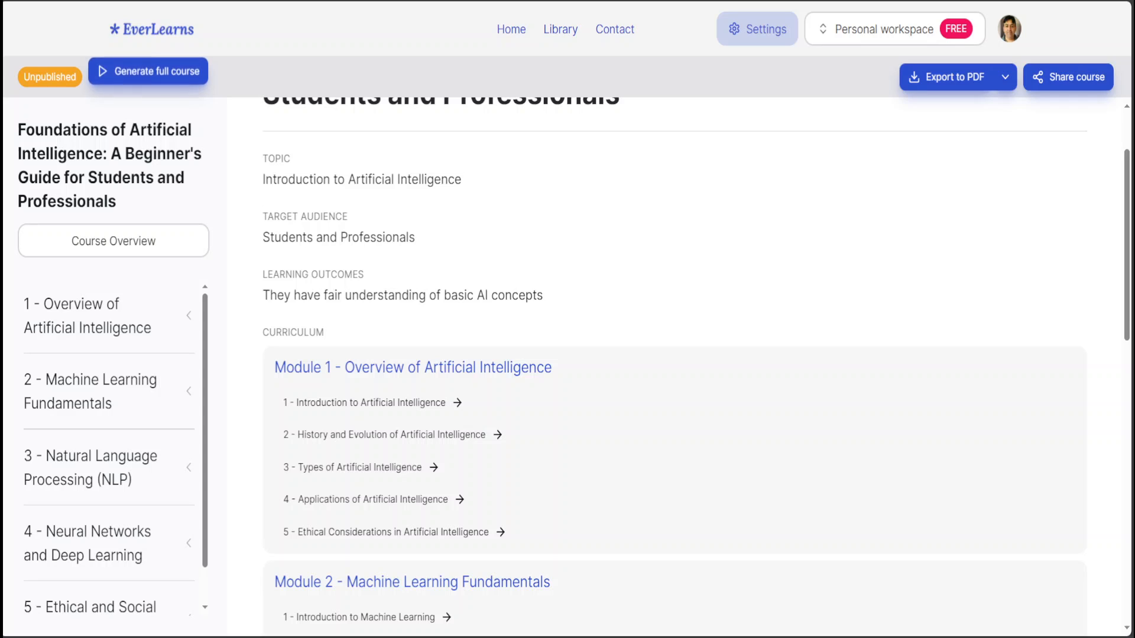
pyautogui.click(391, 435)
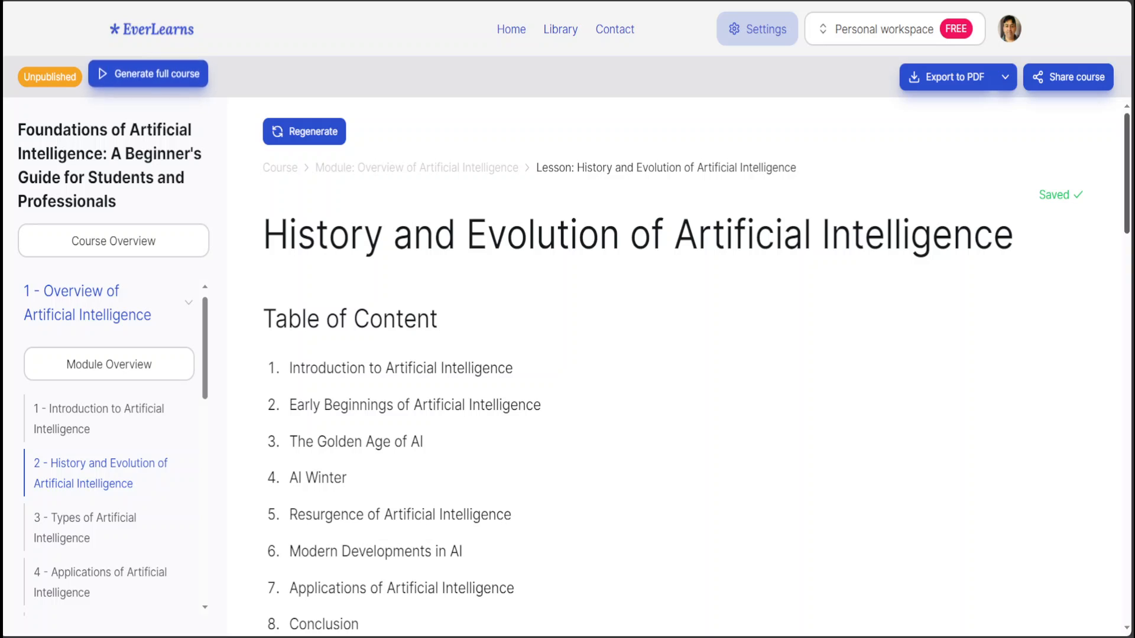
pyautogui.scroll(-10, 1126, 270)
pyautogui.moveTo(1126, 270); pyautogui.dragTo(1124, 399)
pyautogui.moveTo(802, 264); pyautogui.dragTo(810, 264)
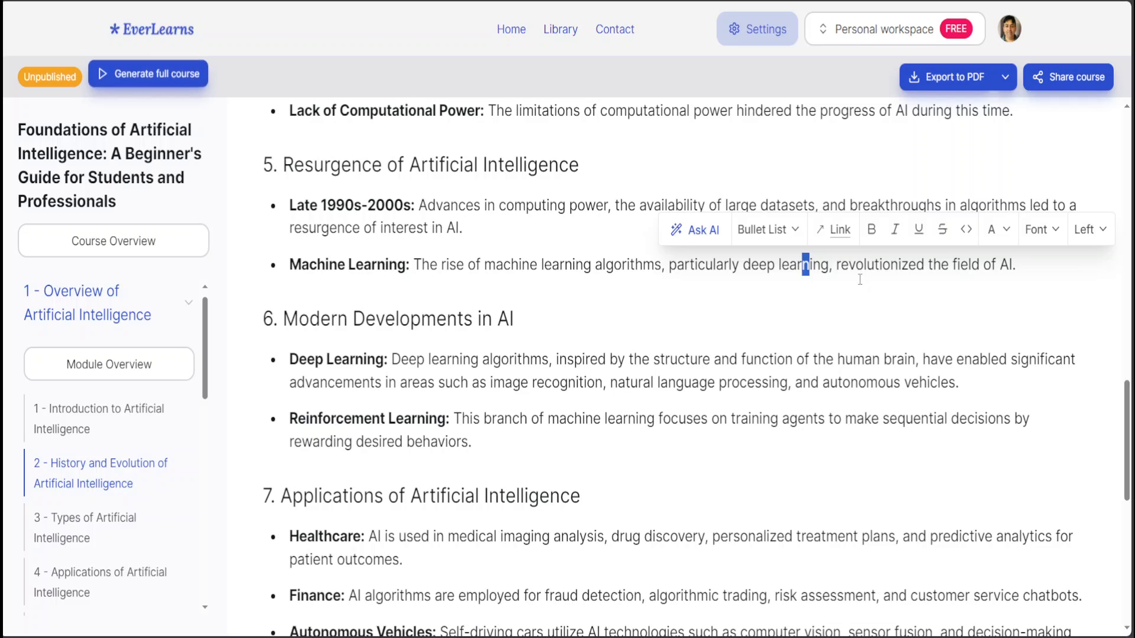
pyautogui.click(936, 286)
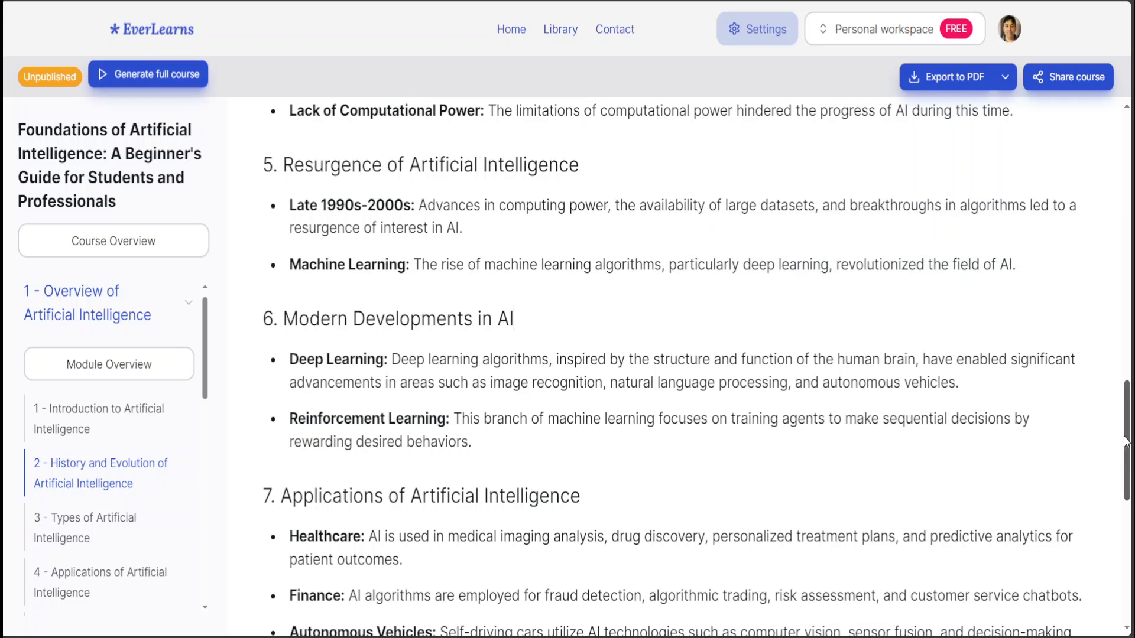
pyautogui.moveTo(1126, 446); pyautogui.dragTo(1102, 125)
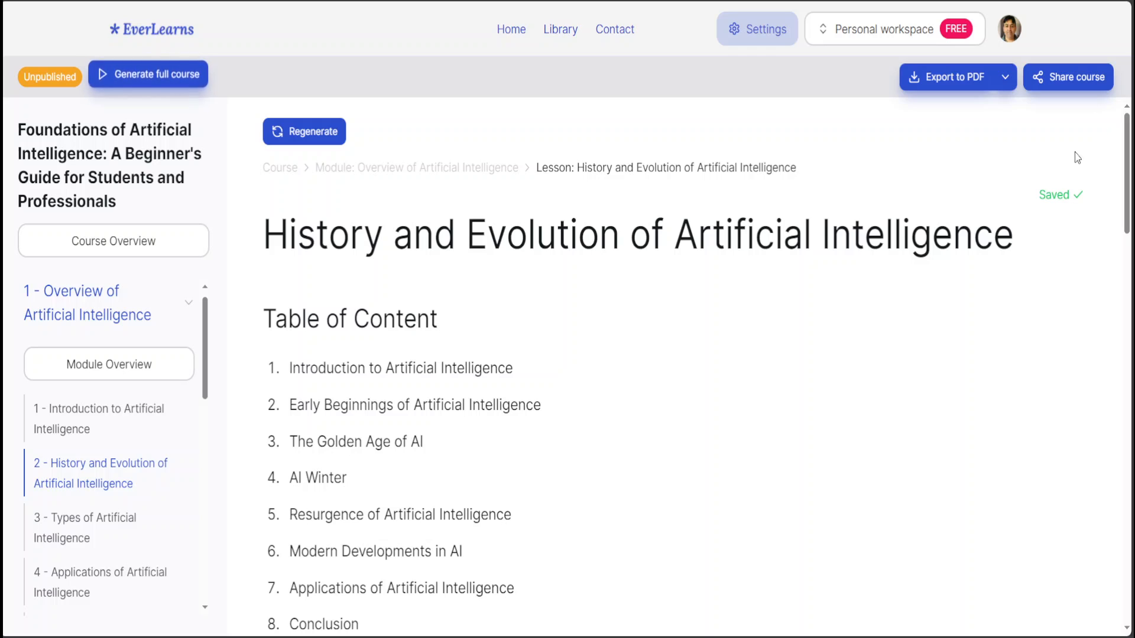